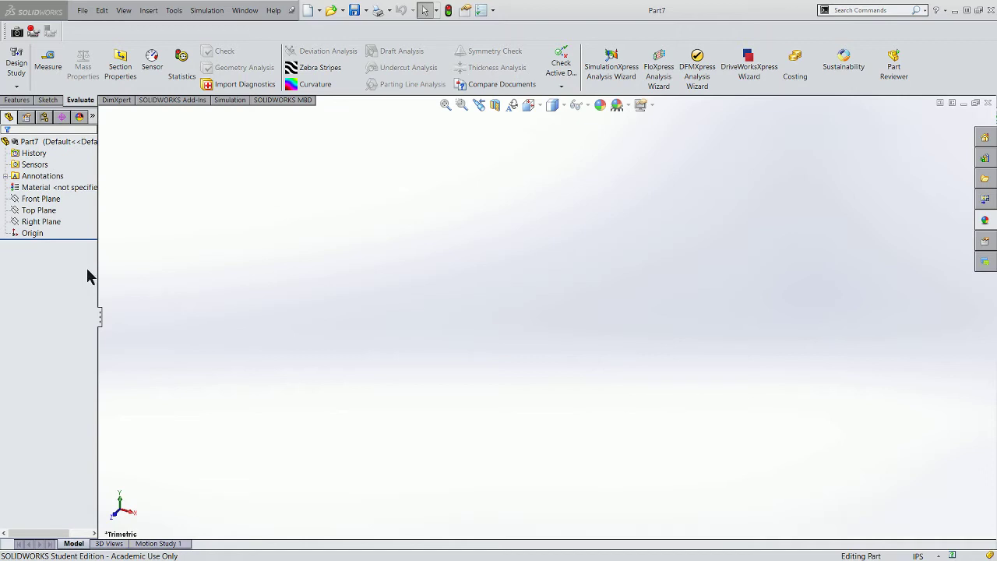
pyautogui.click(14, 100)
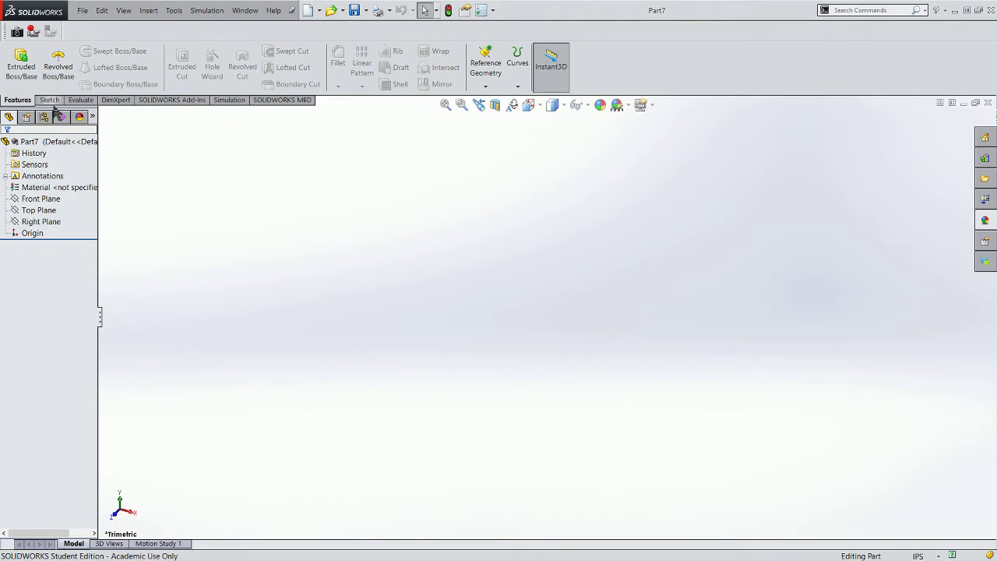
pyautogui.click(21, 63)
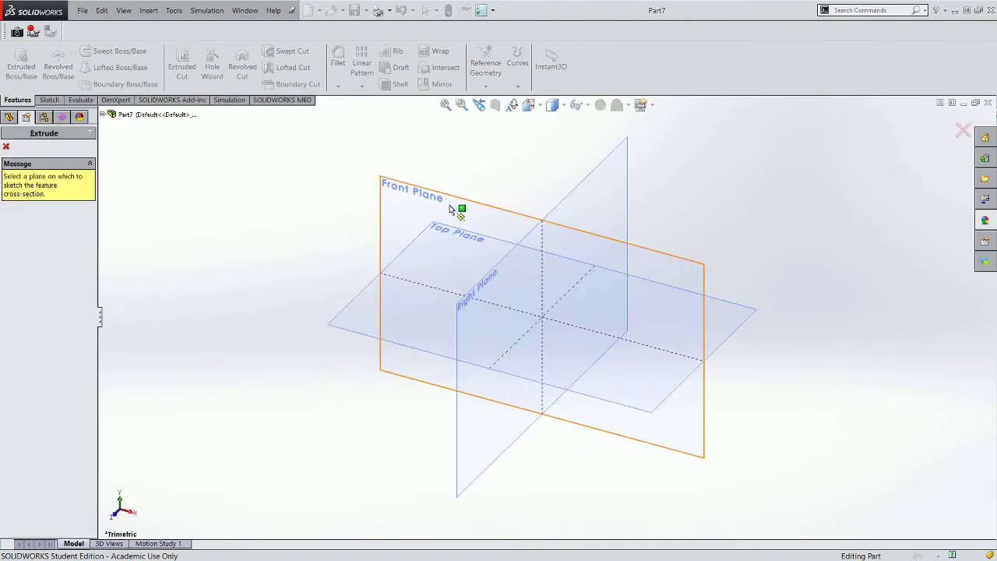
pyautogui.click(450, 208)
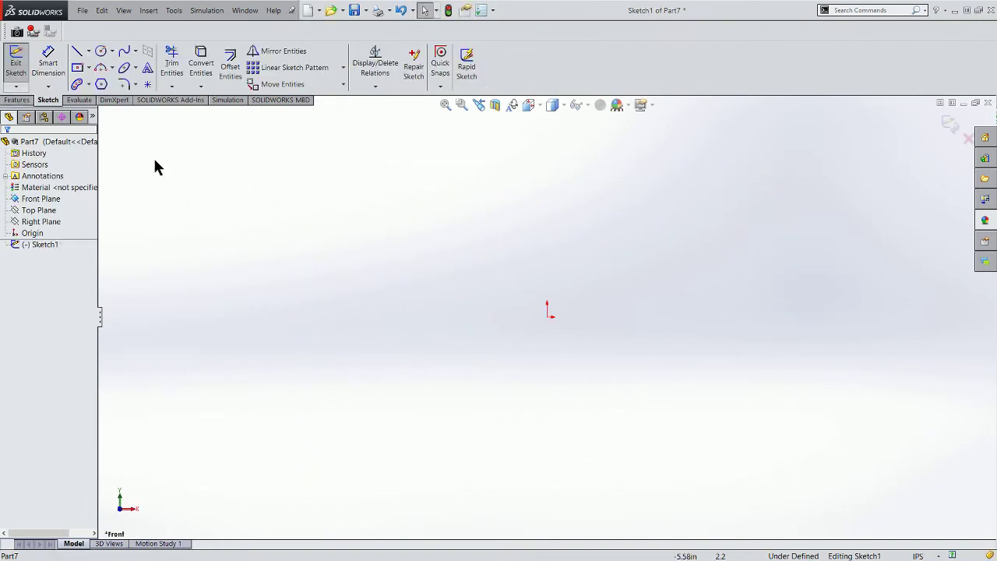
# Set the document unit system to CGS (centimeter, gram, second).
pyautogui.click(917, 556)
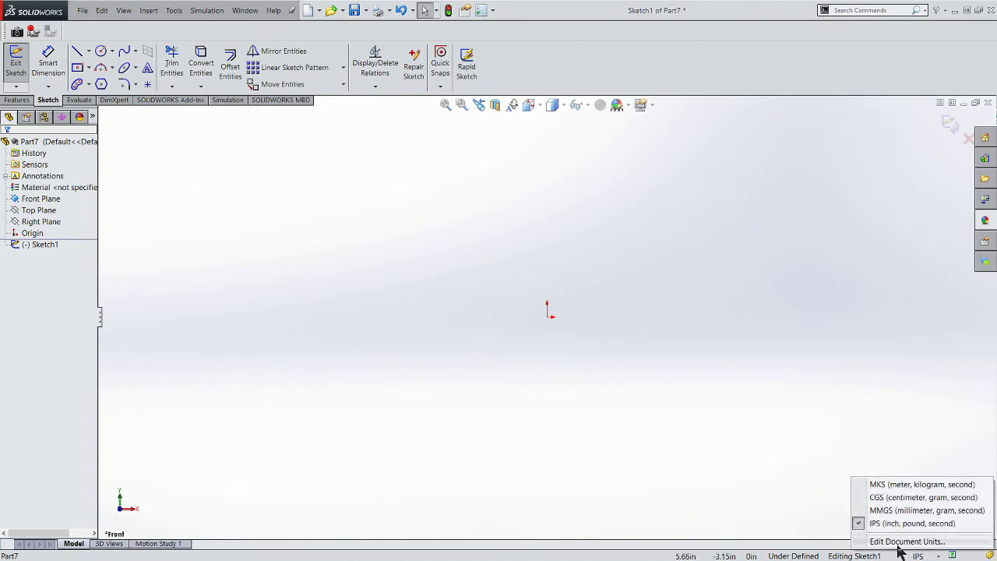
pyautogui.click(877, 498)
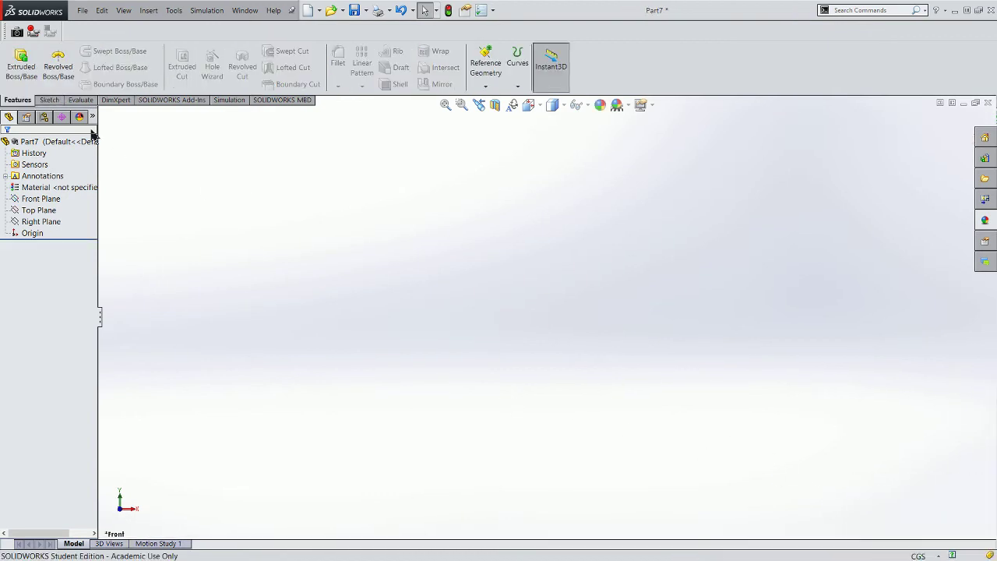
# Start an extruded boss on the Front Plane and sketch a center rectangle about 8.2 cm wide, centred on the origin.
pyautogui.click(21, 63)
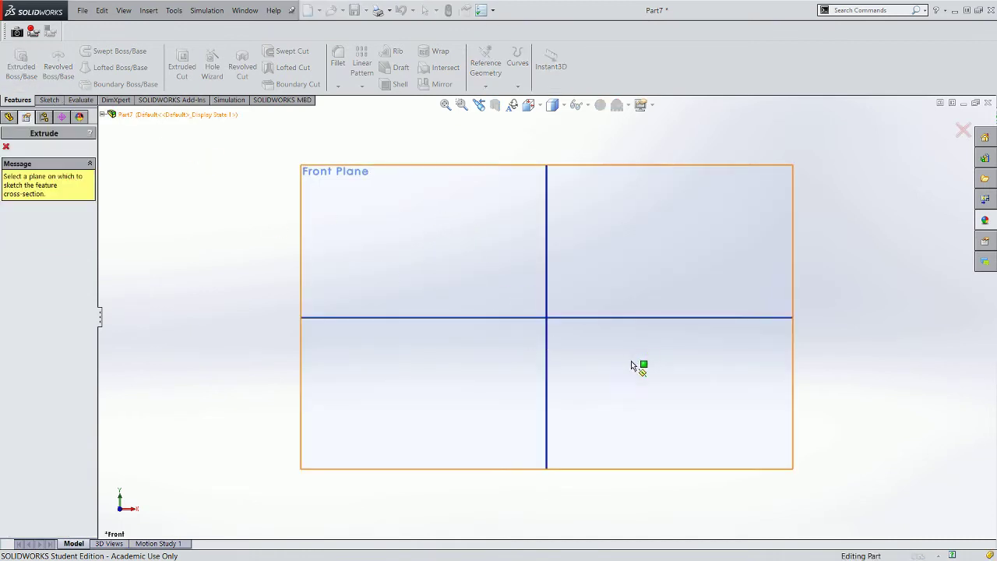
pyautogui.click(492, 294)
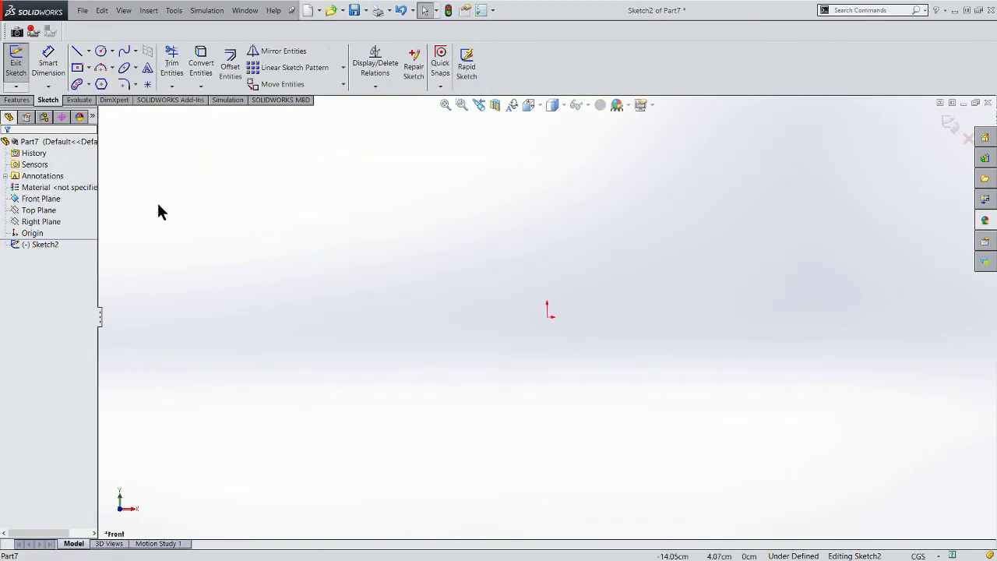
pyautogui.click(77, 69)
pyautogui.click(549, 315)
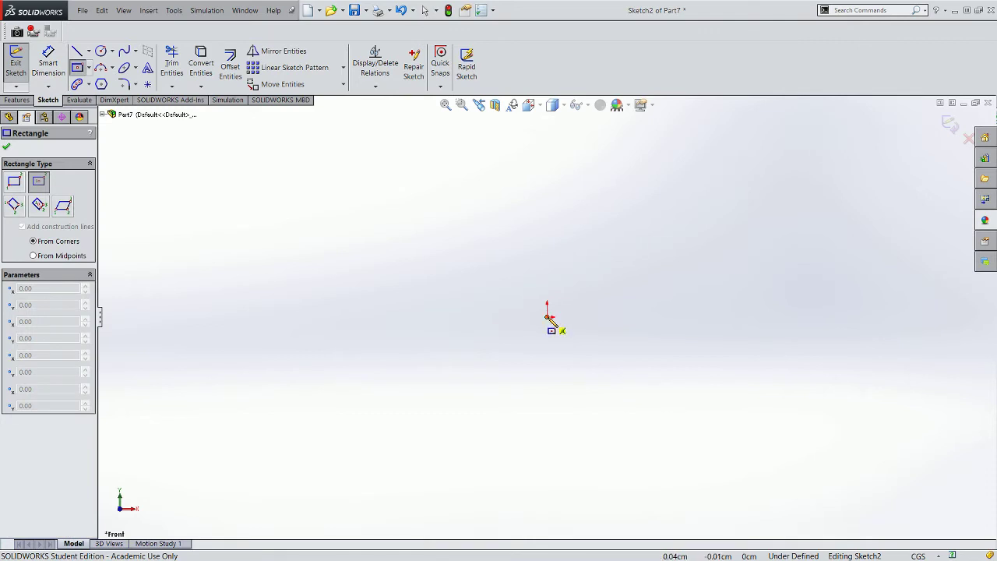
pyautogui.click(659, 382)
# Dimension the rectangle to 20 cm wide and 25 cm high.
pyautogui.click(48, 64)
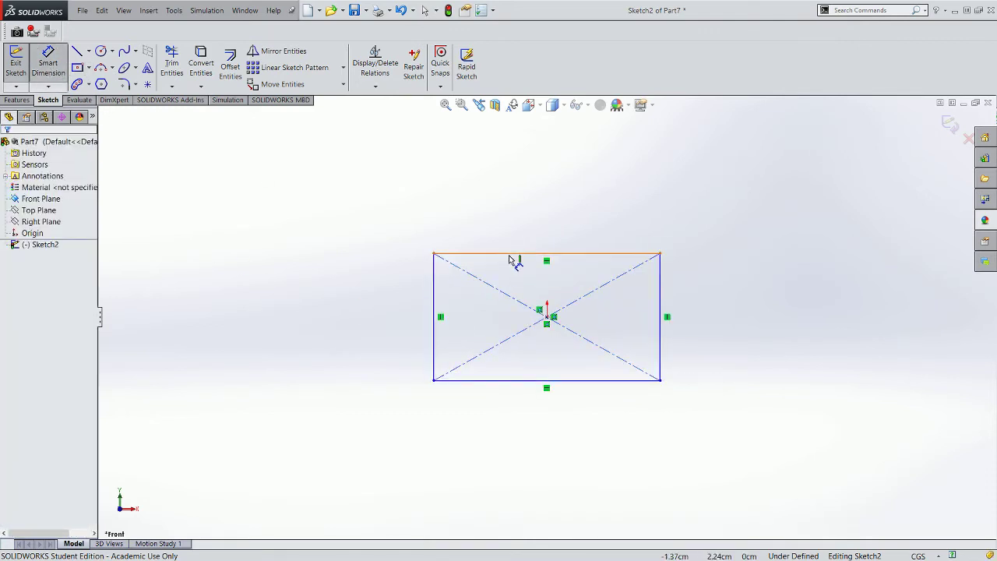
pyautogui.click(510, 259)
pyautogui.click(507, 195)
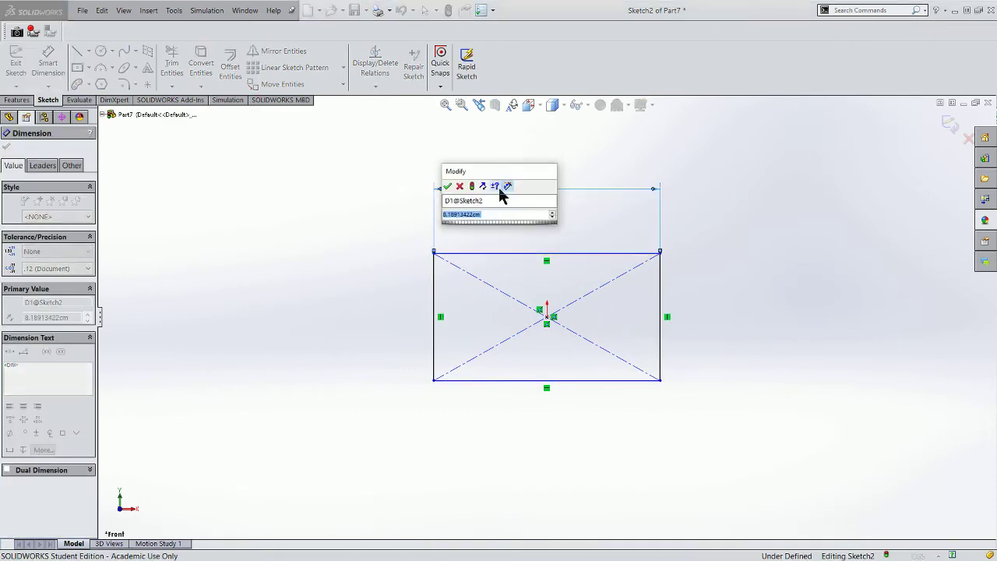
pyautogui.write('20')
pyautogui.press('Return')
pyautogui.click(660, 306)
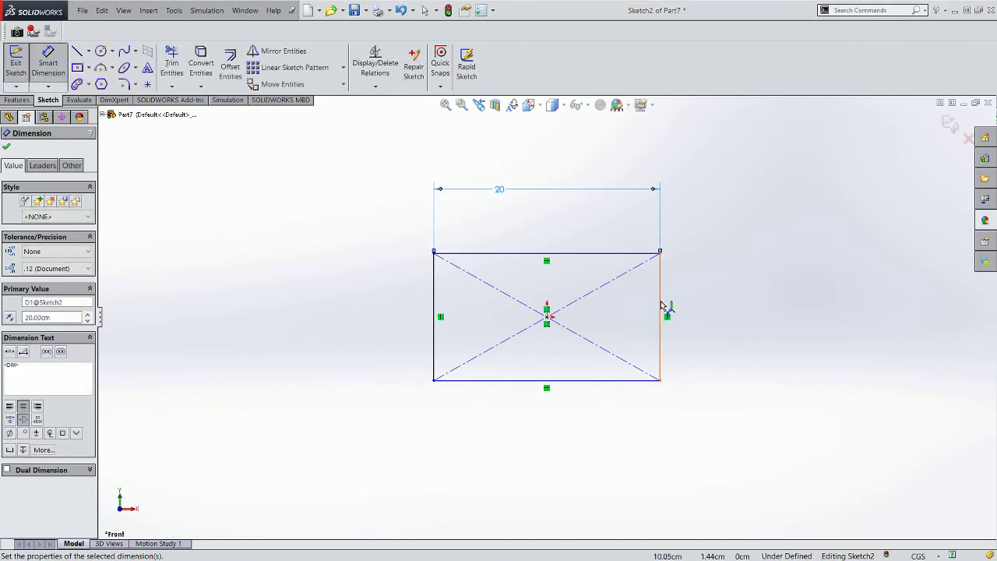
pyautogui.click(713, 304)
pyautogui.write('25')
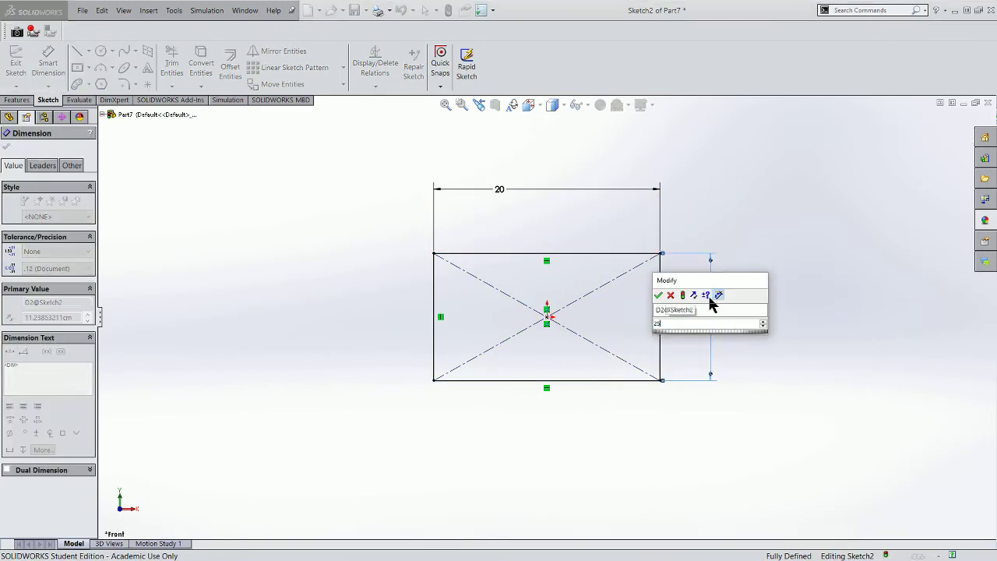
pyautogui.press('Return')
# Finish the sketch and extrude the rectangle as a blind boss with a depth of 15 cm.
pyautogui.click(15, 64)
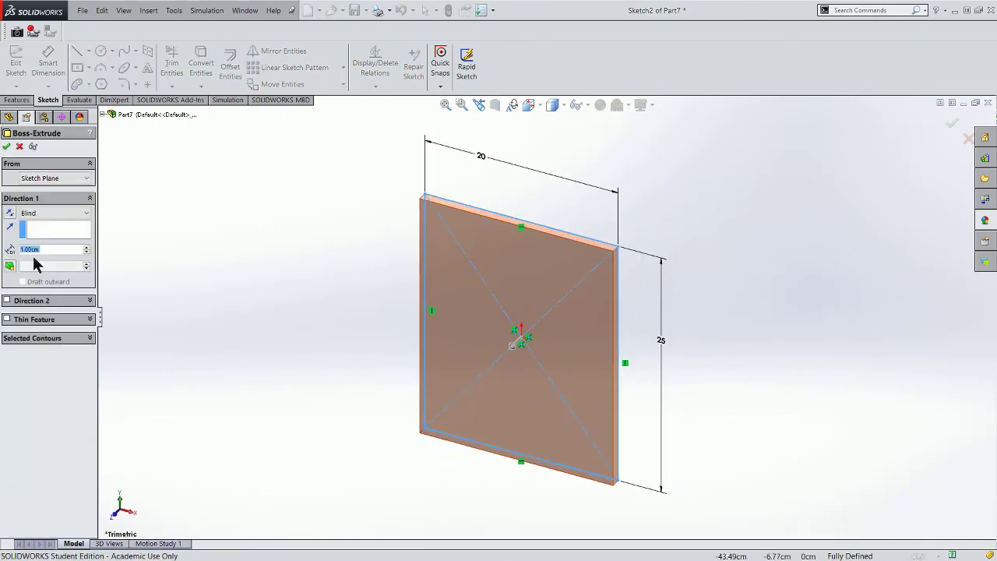
pyautogui.write('15')
pyautogui.press('Return')
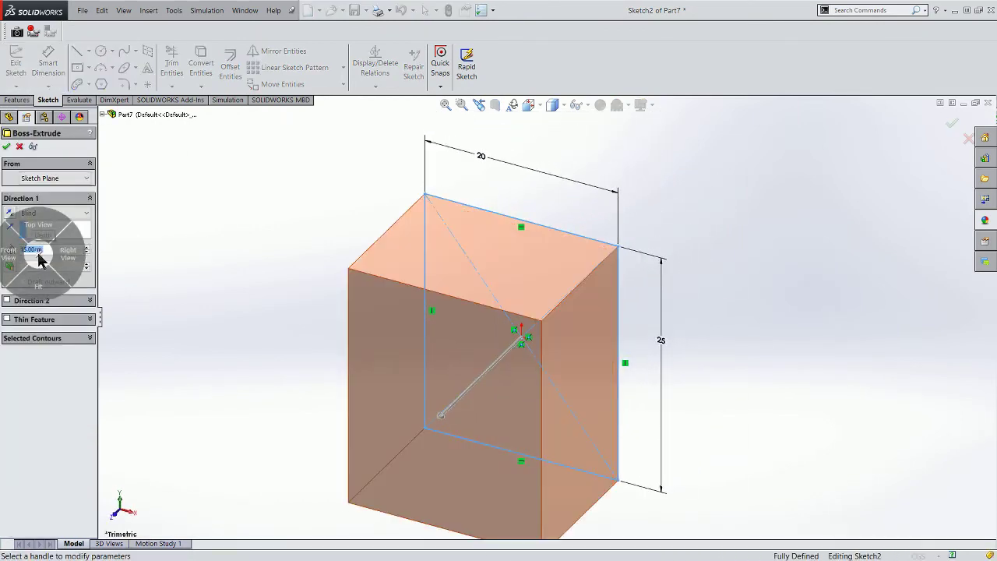
pyautogui.hotkey('ctrl', '4')
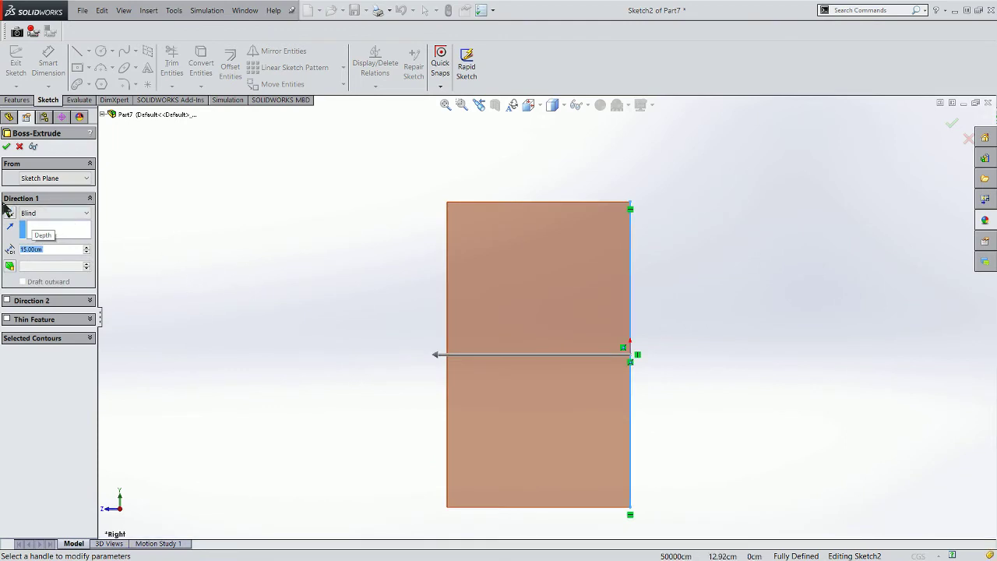
pyautogui.click(7, 147)
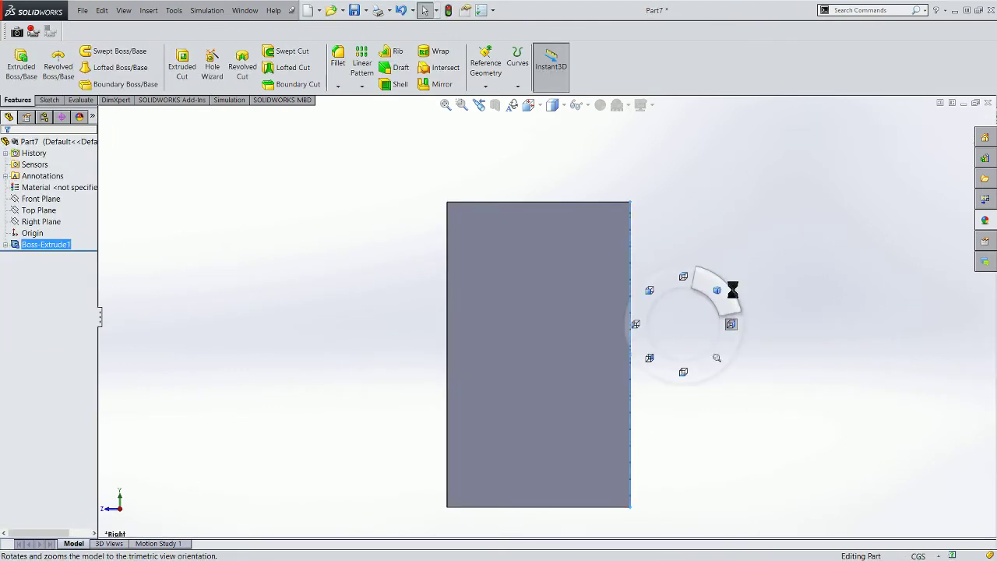
pyautogui.click(186, 157)
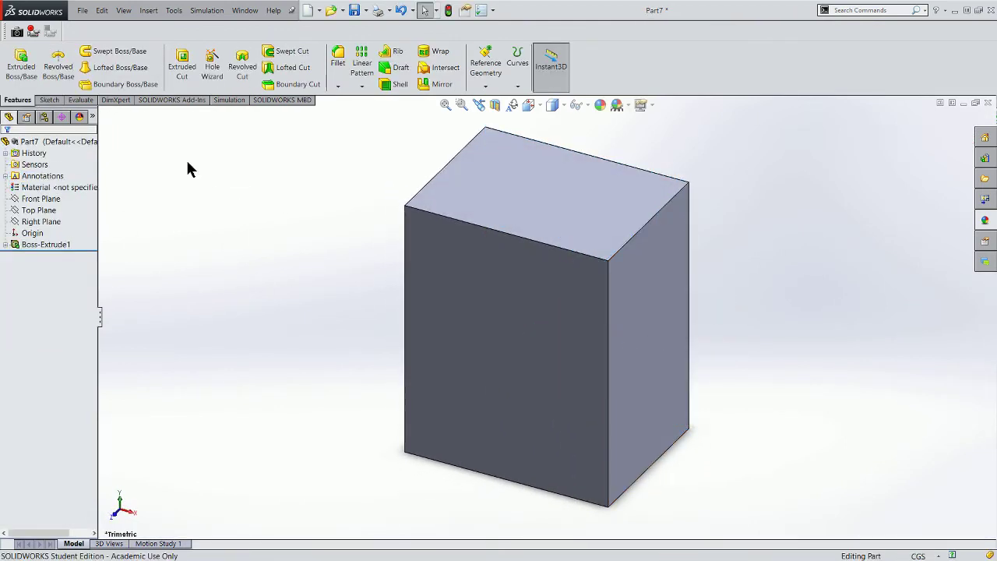
# Add reference dimensions to the block's front bottom edge, side bottom edge and rear vertical edge for width, depth and height.
pyautogui.click(48, 100)
pyautogui.click(47, 62)
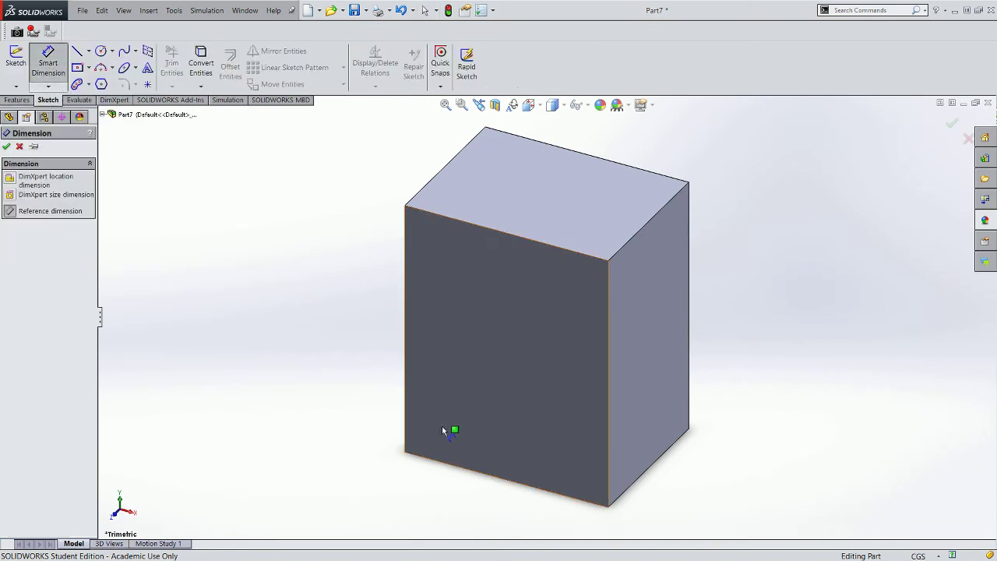
pyautogui.click(472, 470)
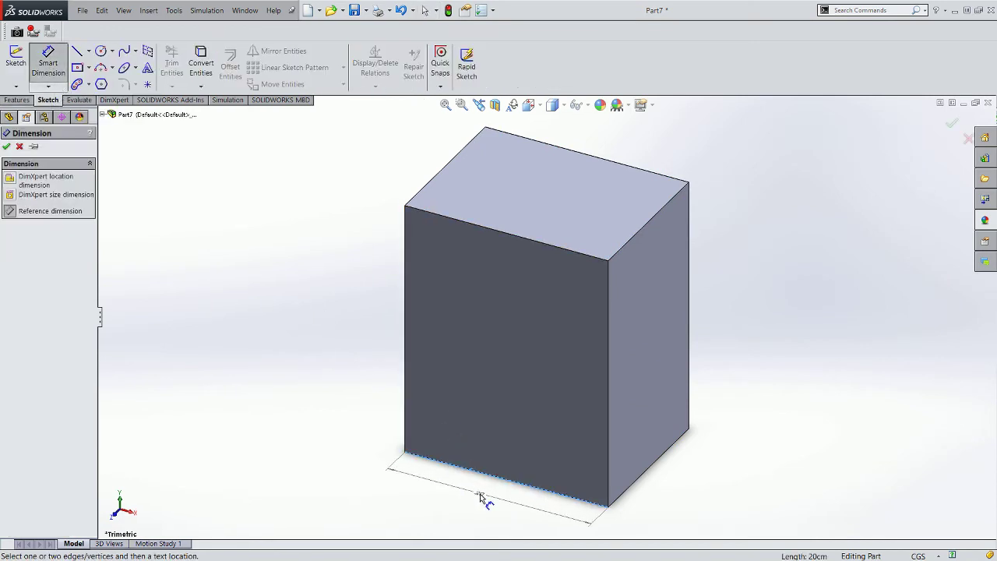
pyautogui.click(475, 497)
pyautogui.click(645, 478)
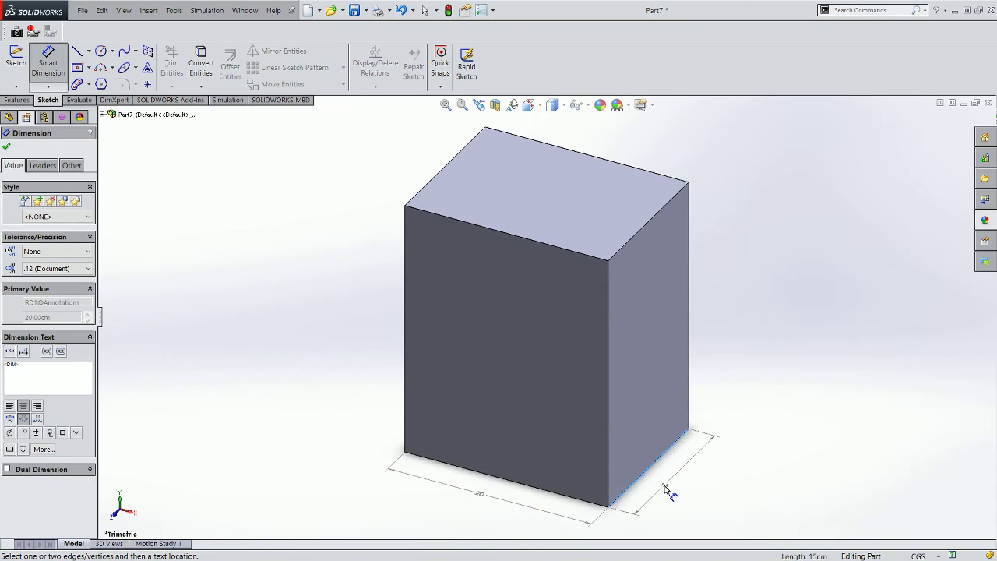
pyautogui.click(664, 491)
pyautogui.click(690, 355)
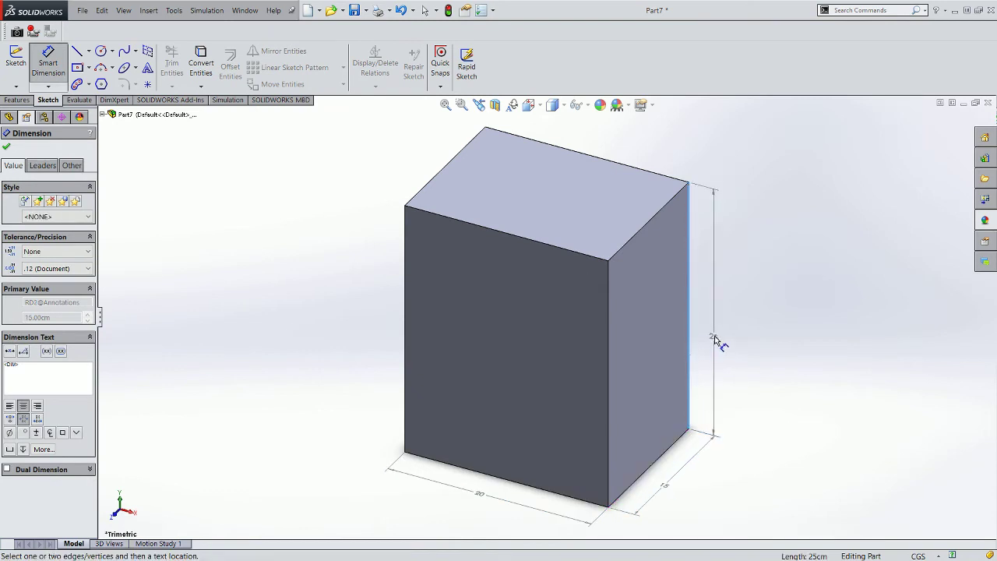
pyautogui.click(718, 335)
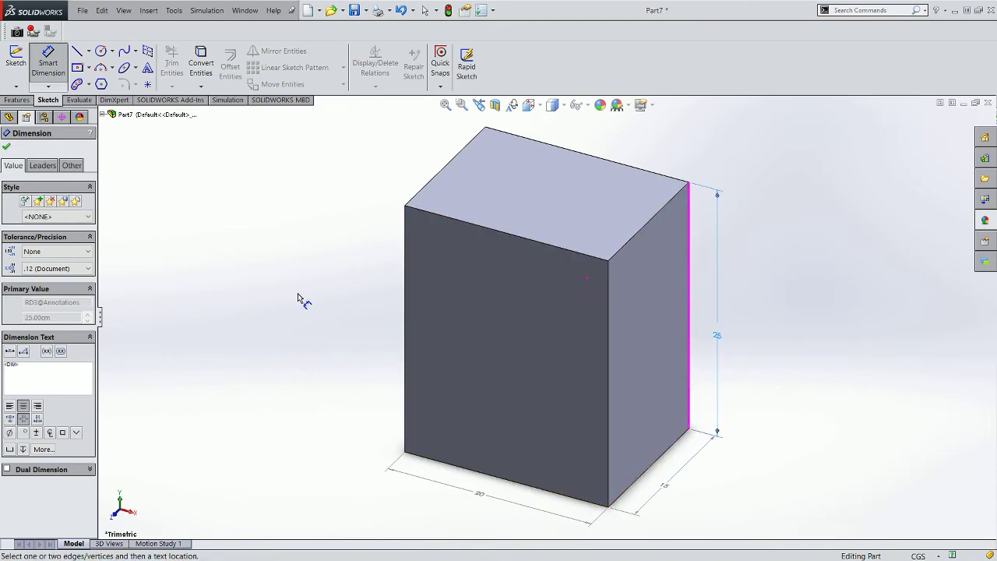
pyautogui.click(7, 146)
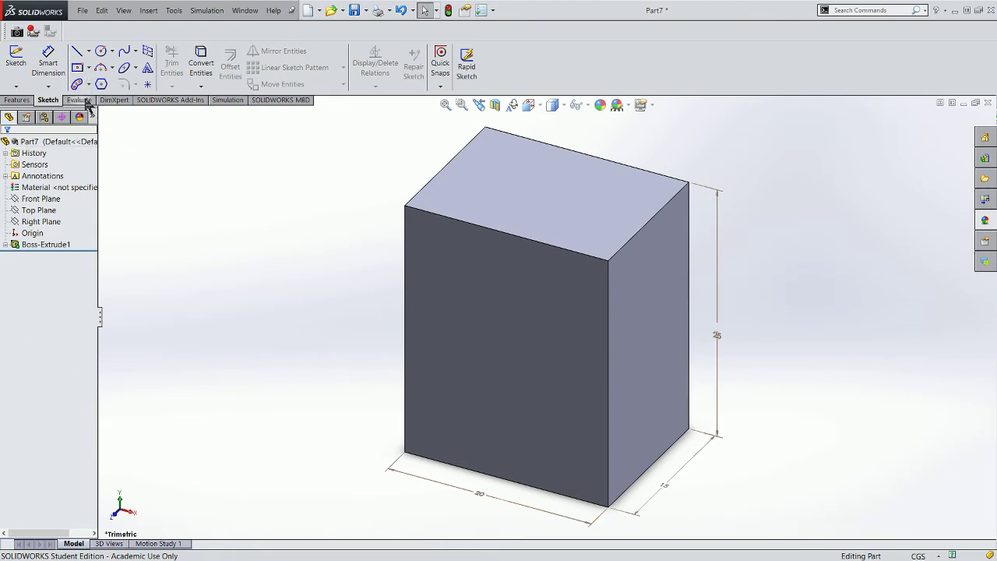
pyautogui.moveTo(88, 108); pyautogui.dragTo(232, 165, button='right')
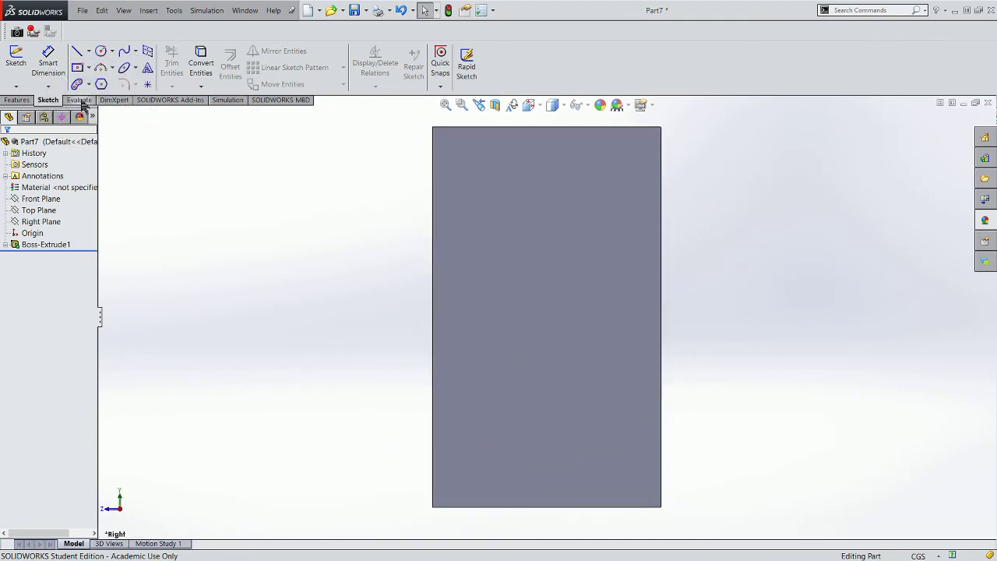
pyautogui.moveTo(285, 231); pyautogui.dragTo(307, 214, button='right')
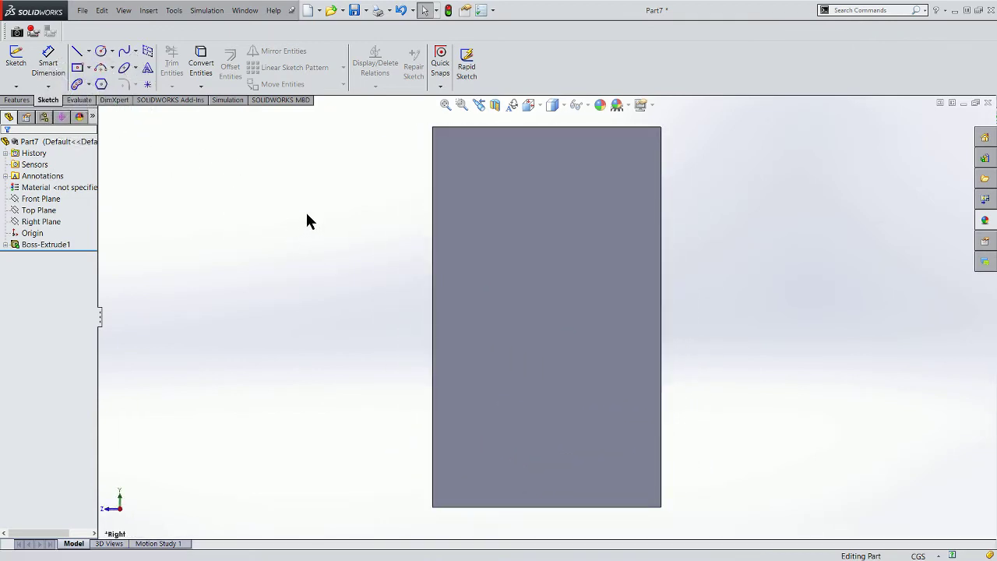
pyautogui.moveTo(250, 254); pyautogui.dragTo(303, 223, button='right')
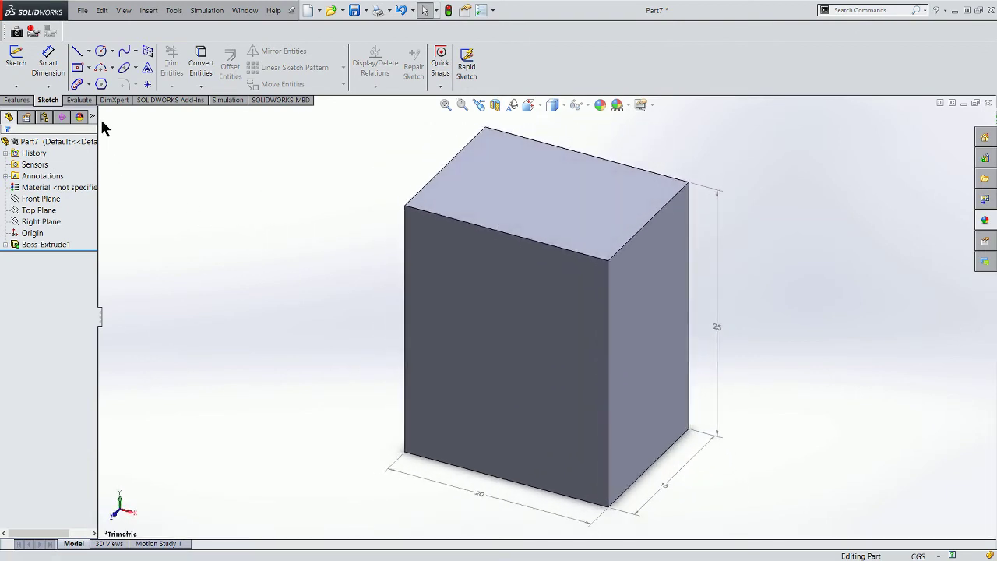
# Calculate the block's mass properties and switch them to custom units with meters^3 as the per-unit volume.
pyautogui.click(80, 101)
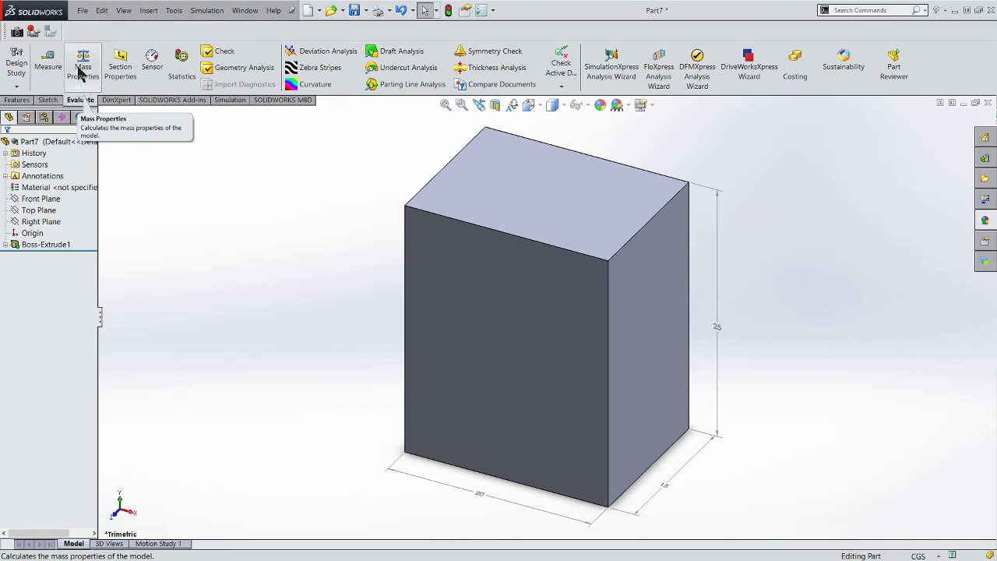
pyautogui.click(80, 73)
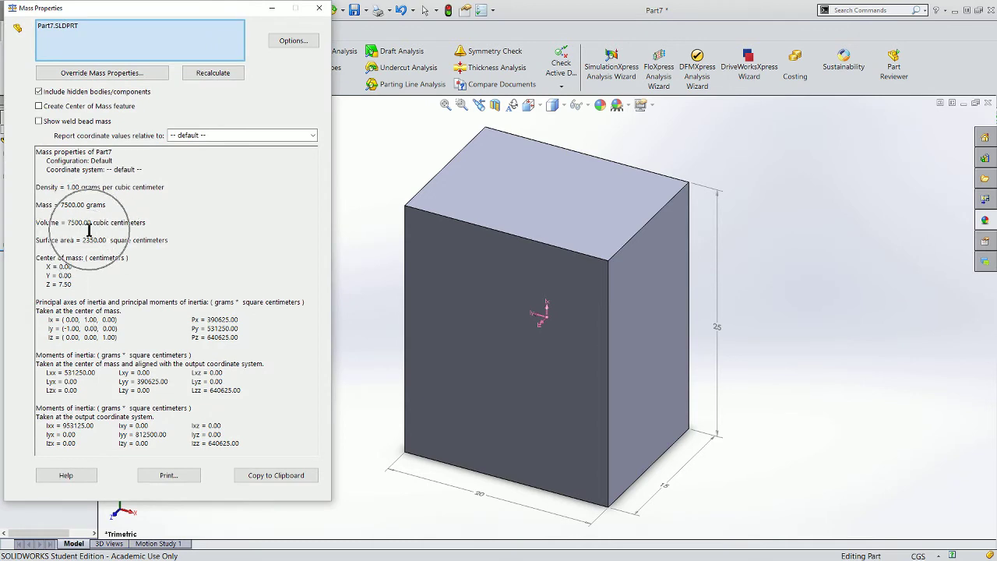
pyautogui.click(286, 44)
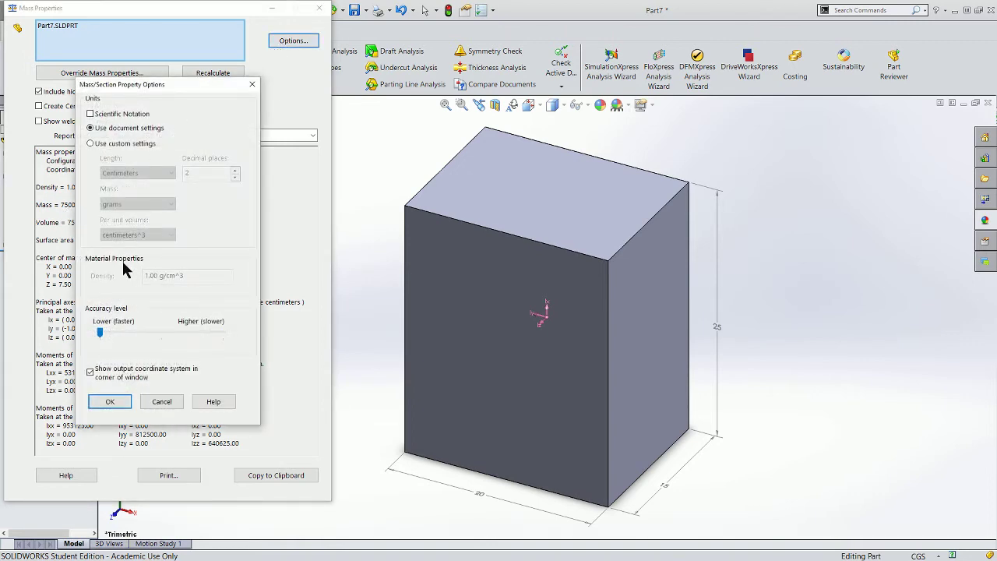
pyautogui.click(126, 145)
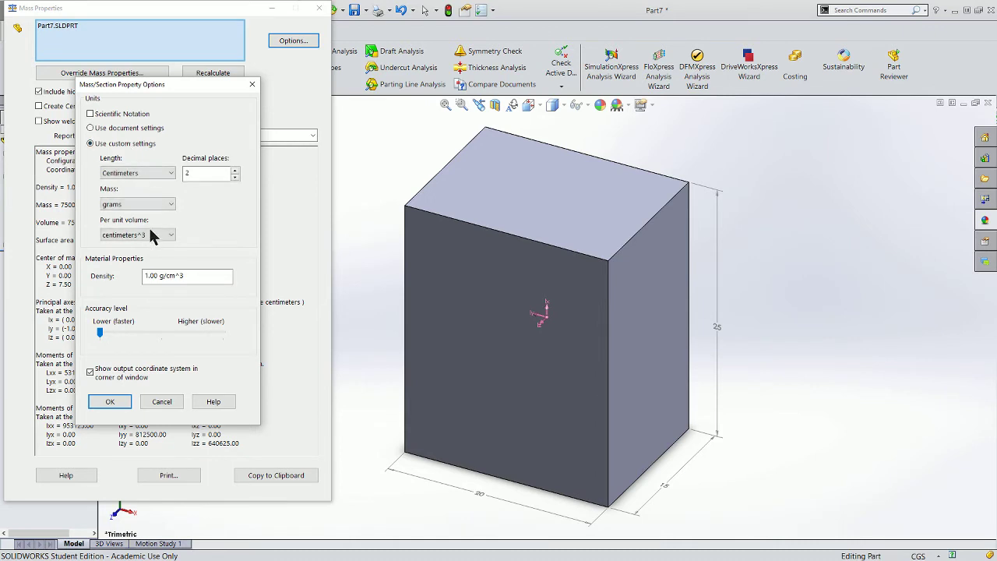
pyautogui.click(158, 236)
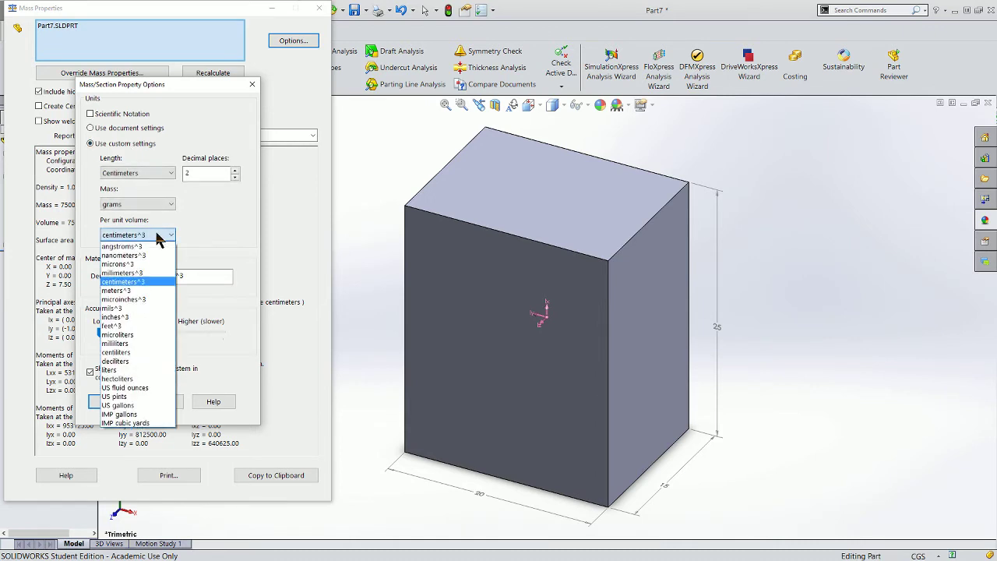
pyautogui.click(132, 292)
pyautogui.click(110, 401)
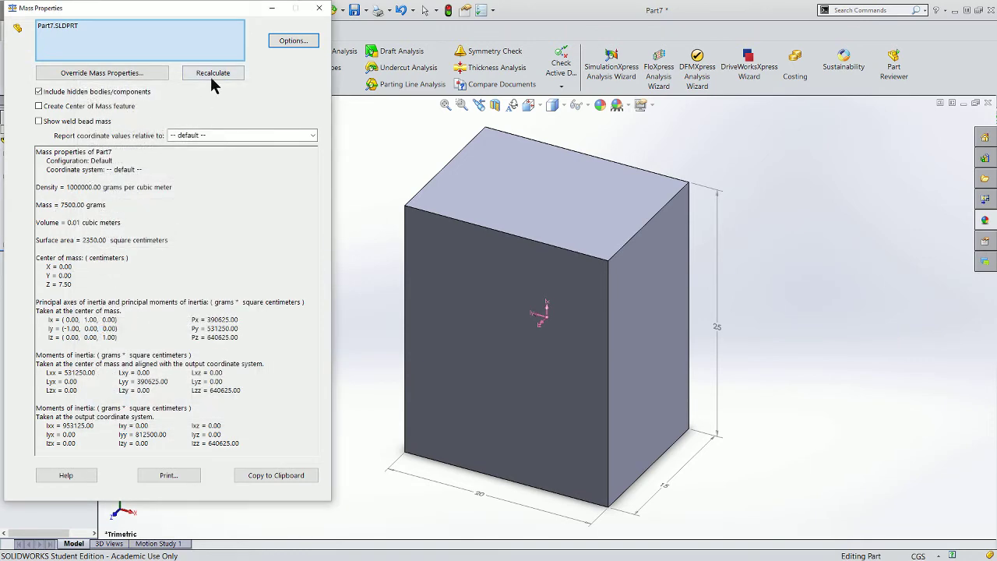
# Change the per-unit volume of the mass properties to US fluid ounces.
pyautogui.click(287, 43)
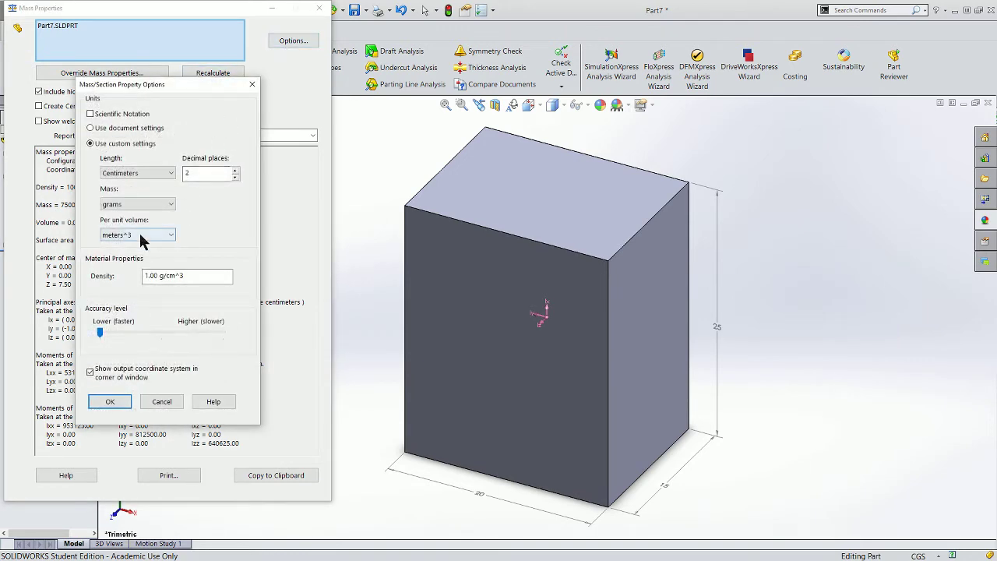
pyautogui.click(140, 235)
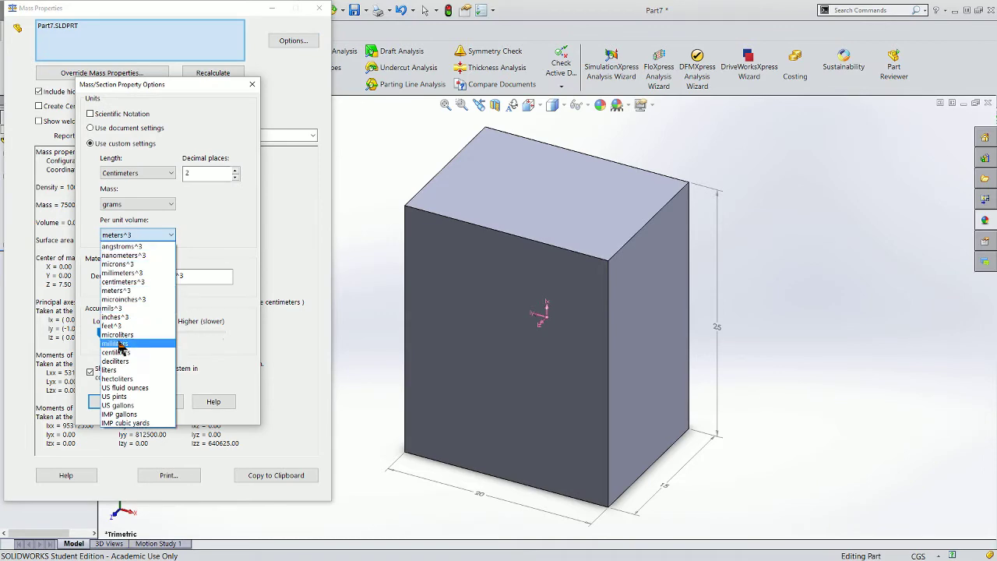
pyautogui.click(124, 388)
pyautogui.click(109, 402)
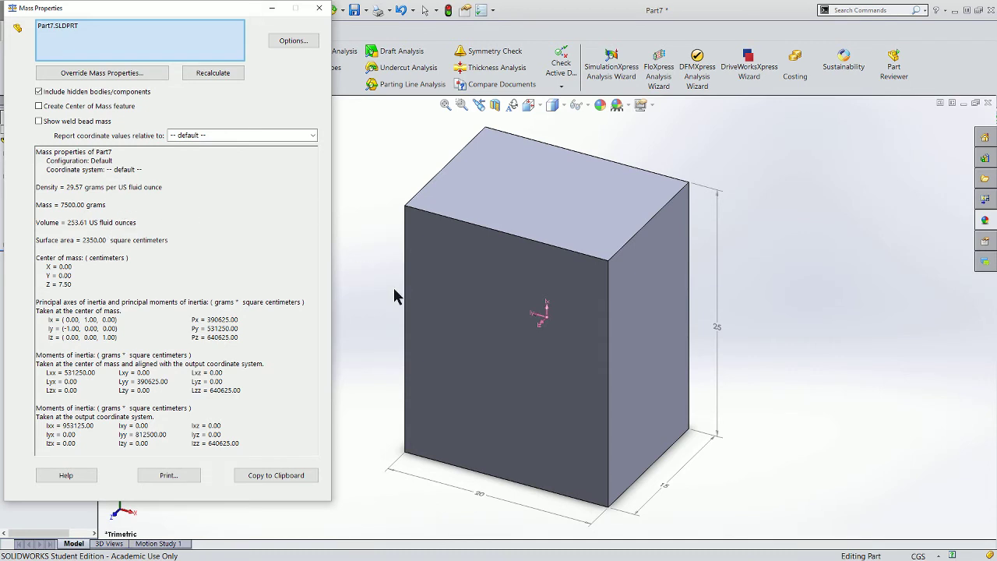
# Start an extruded cut on the block's top face and sketch a circle about 7.7 cm in diameter inside the face.
pyautogui.click(319, 10)
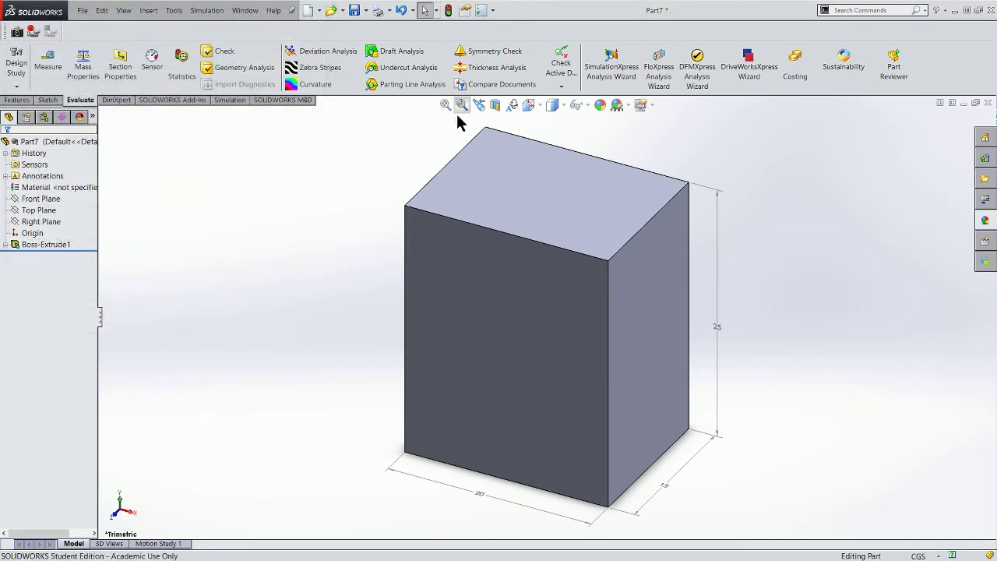
pyautogui.click(20, 102)
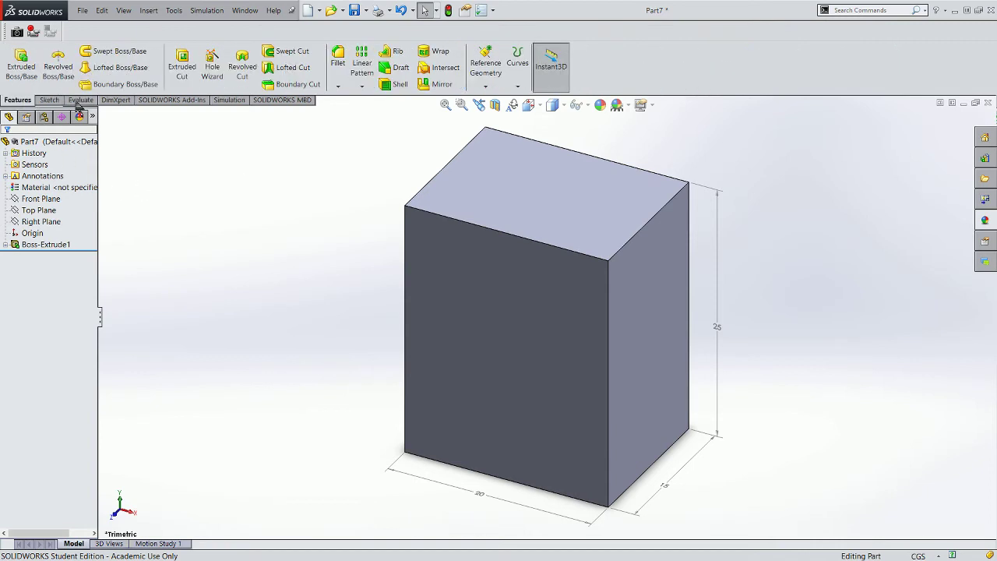
pyautogui.click(181, 66)
pyautogui.click(538, 204)
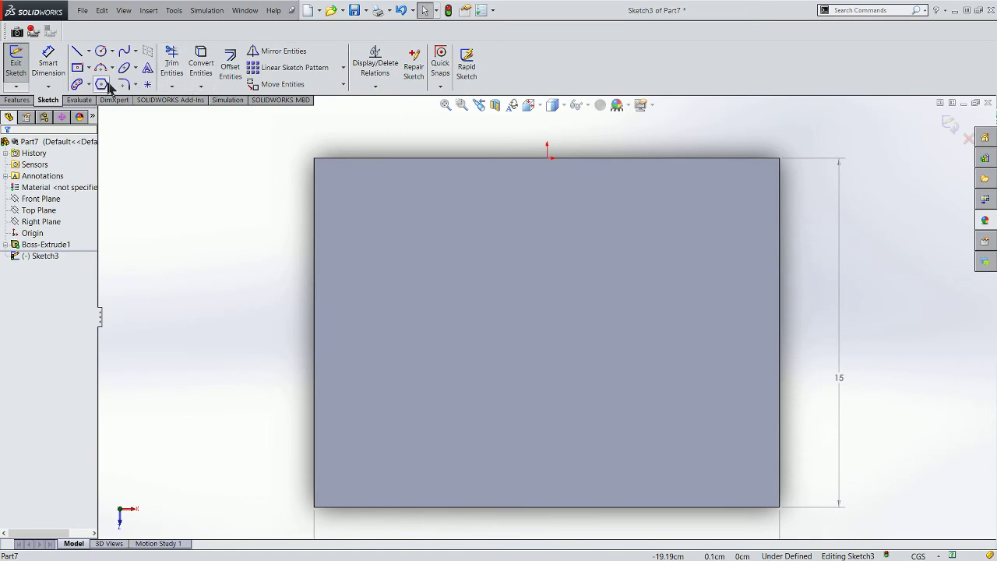
pyautogui.click(100, 50)
pyautogui.moveTo(512, 304); pyautogui.dragTo(600, 304)
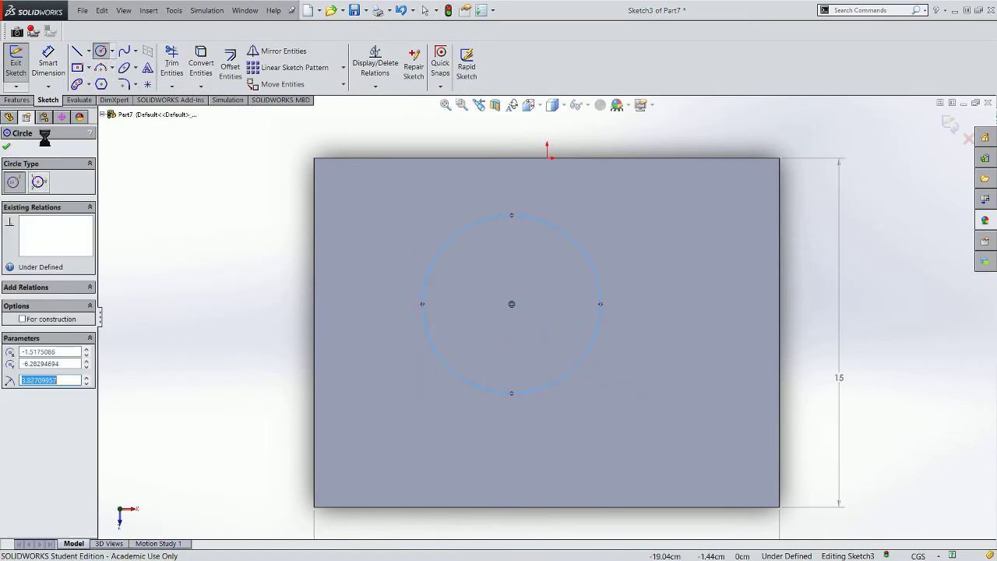
pyautogui.click(7, 146)
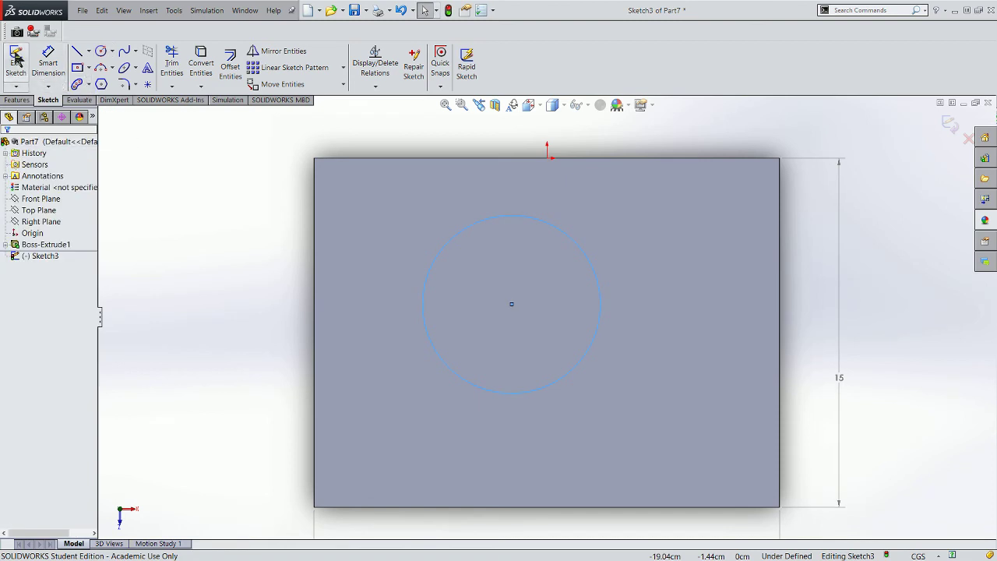
# Dimension the circle on the top face to a diameter of 10 cm.
pyautogui.click(48, 61)
pyautogui.click(421, 302)
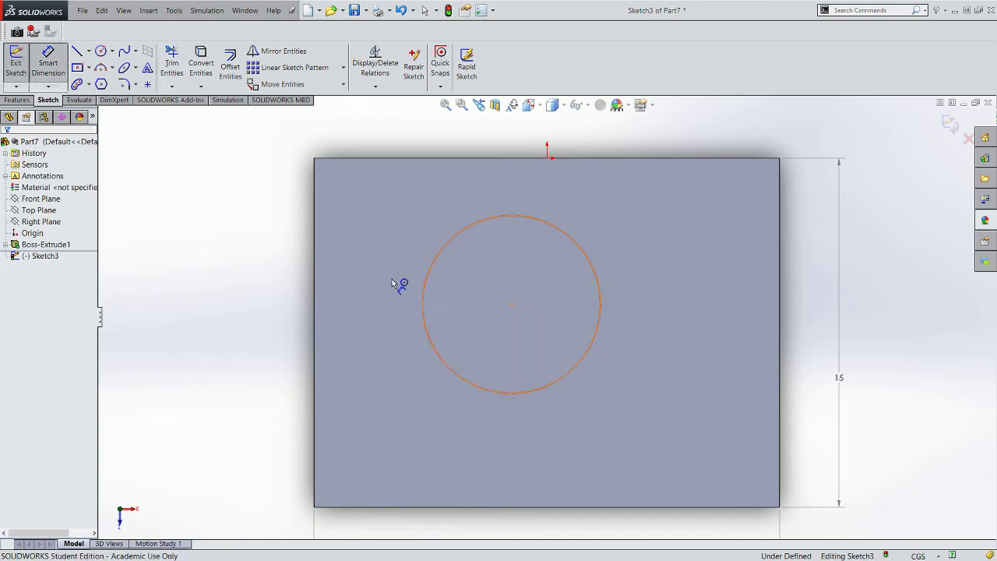
pyautogui.click(375, 258)
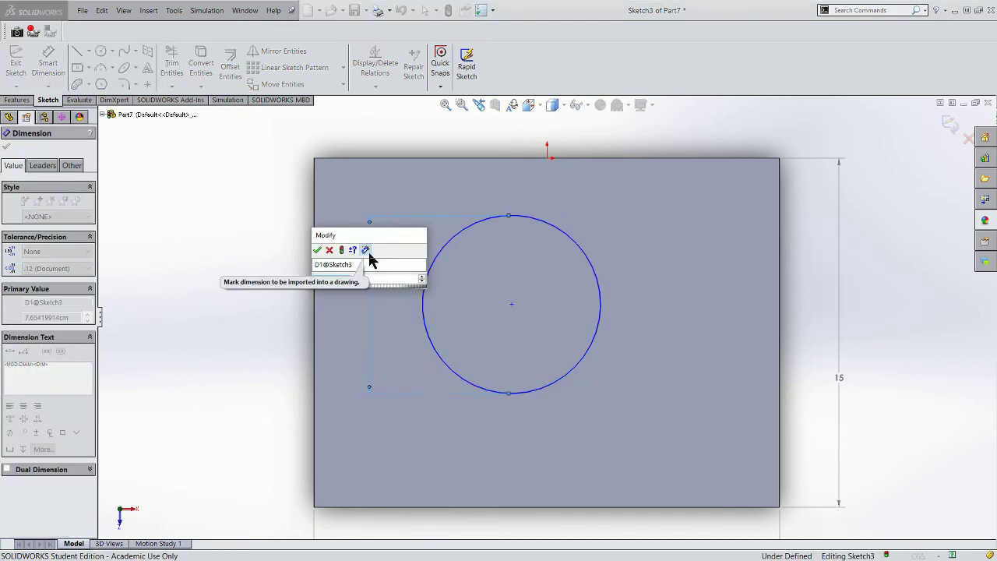
pyautogui.write('10')
pyautogui.press('Return')
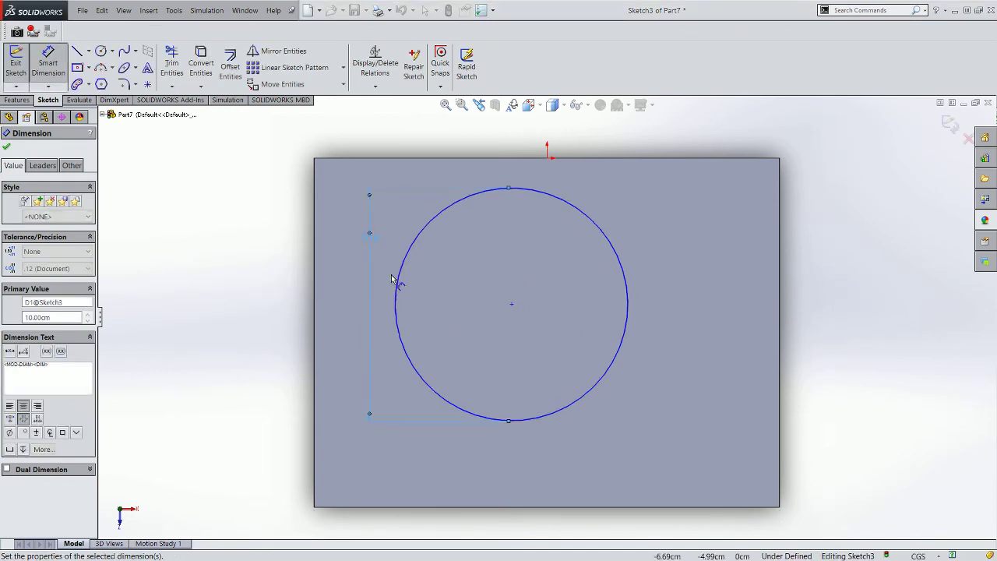
pyautogui.click(7, 149)
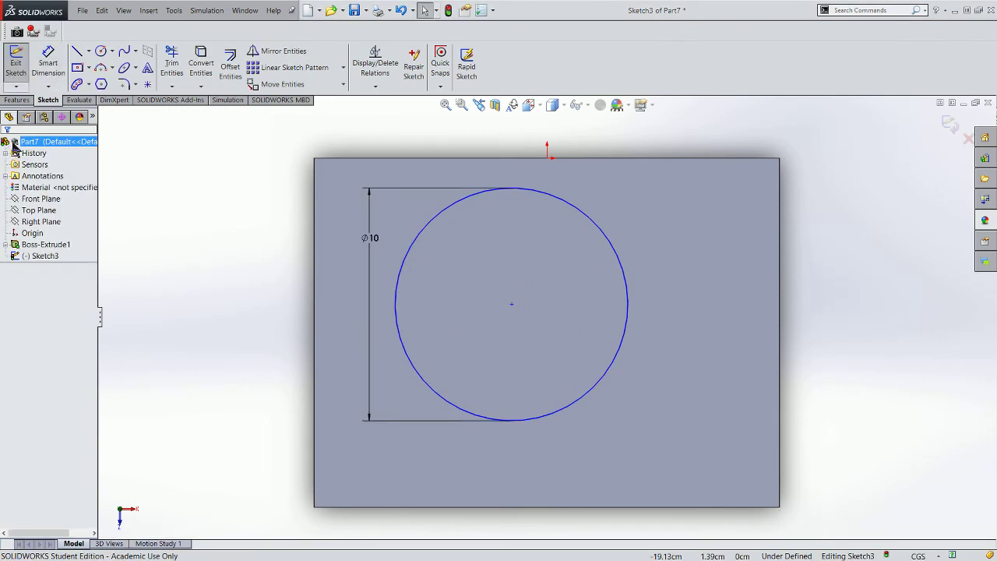
# Finish the circle sketch and cut it through the whole block with the Through All end condition.
pyautogui.click(16, 64)
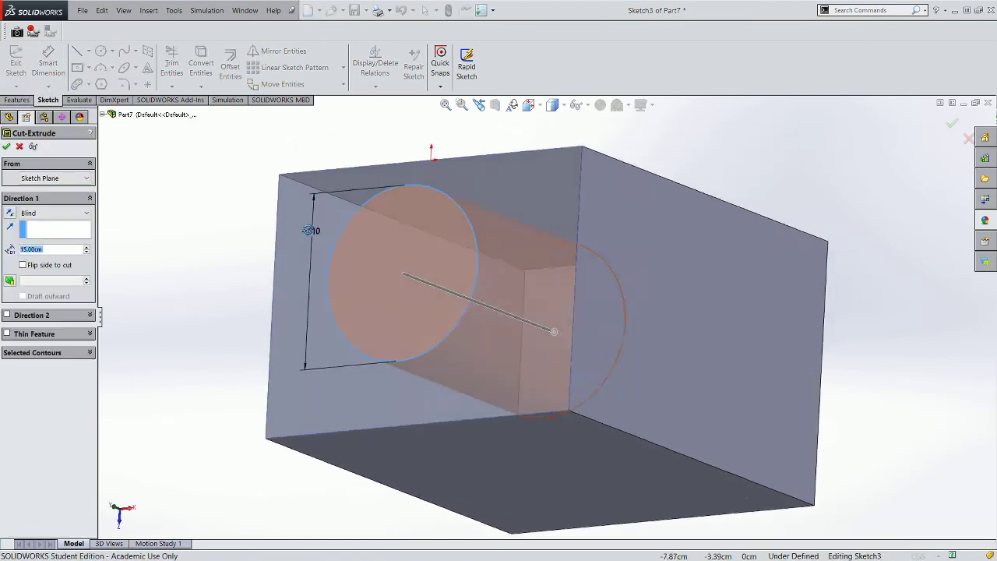
pyautogui.click(41, 212)
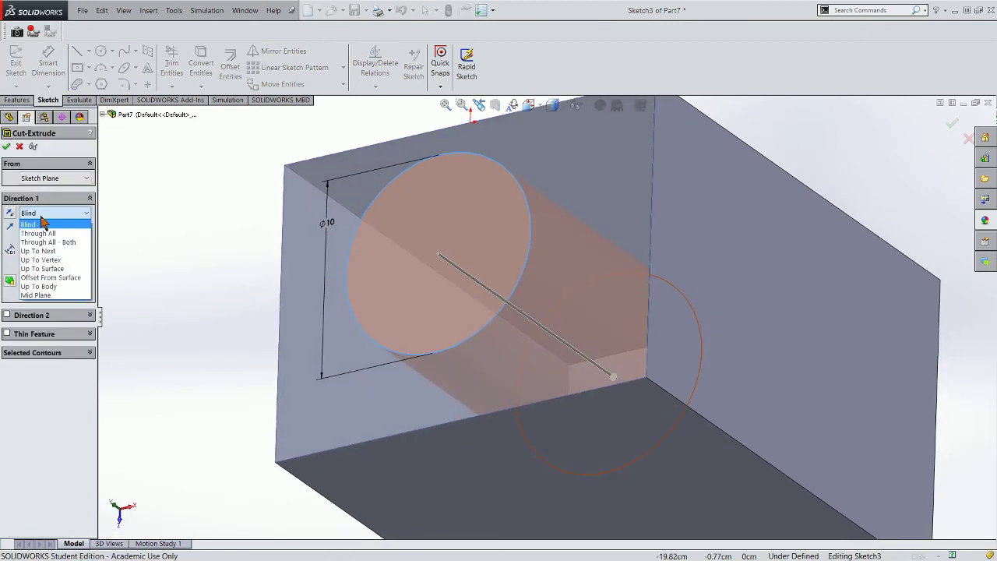
pyautogui.click(39, 231)
pyautogui.click(7, 146)
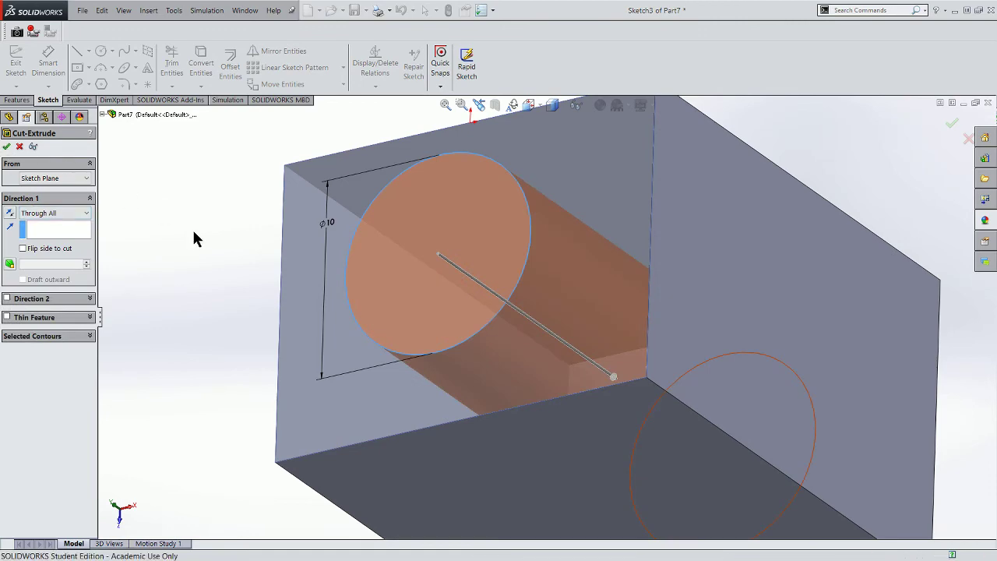
pyautogui.moveTo(211, 234); pyautogui.dragTo(246, 194, button='middle')
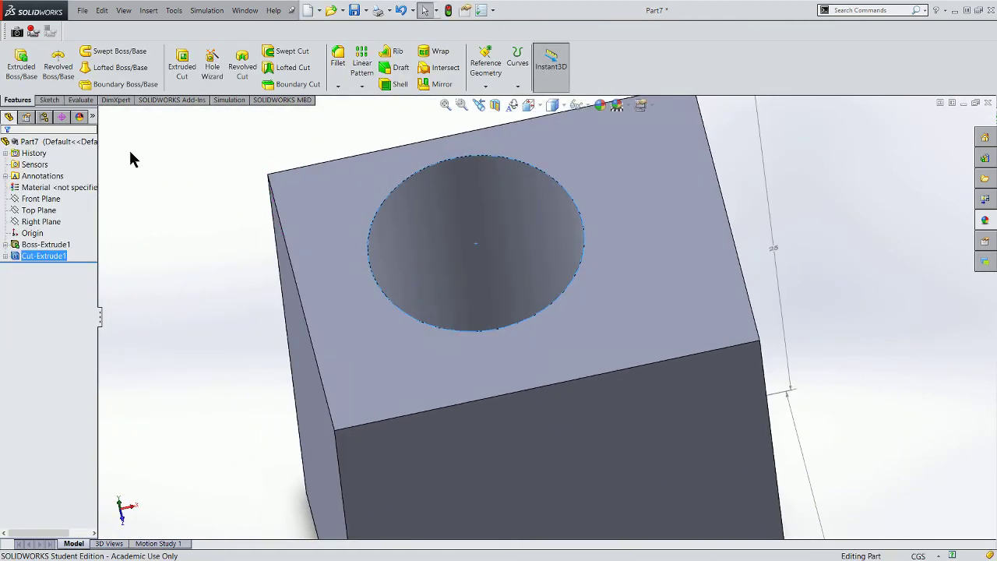
# Calculate the mass properties of the block with the round hole and change the per-unit volume to centimeters^3.
pyautogui.click(84, 100)
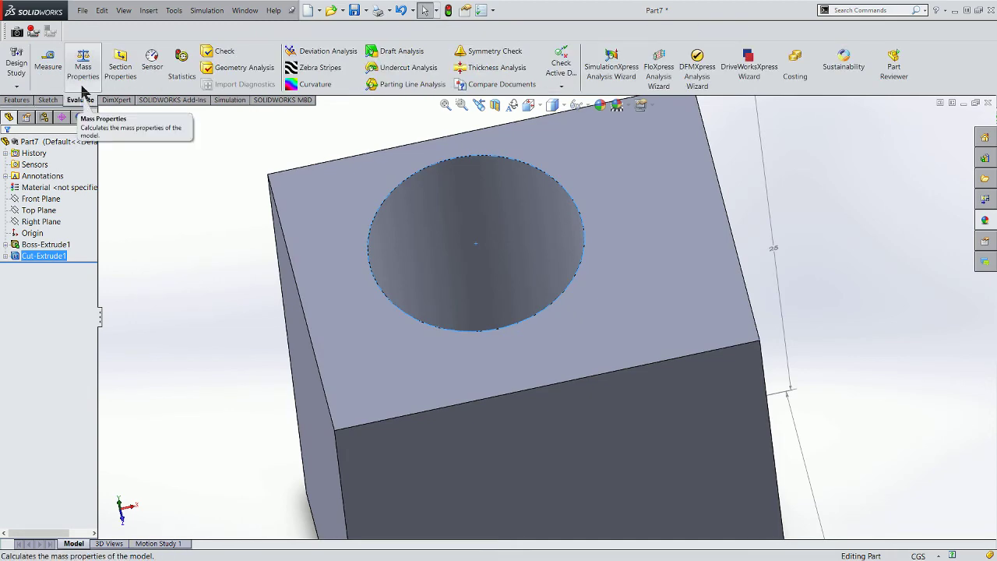
pyautogui.click(82, 87)
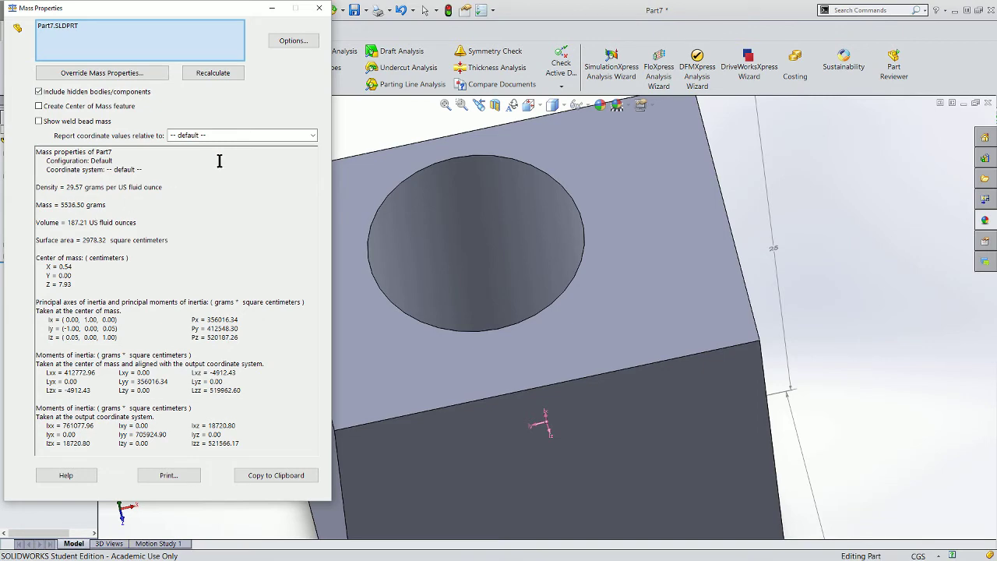
pyautogui.click(274, 44)
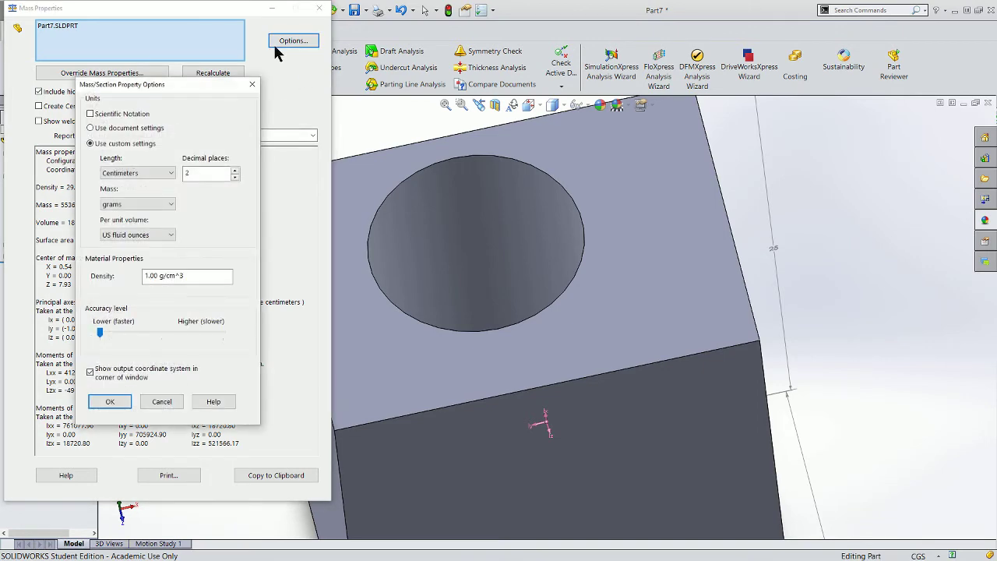
pyautogui.click(129, 236)
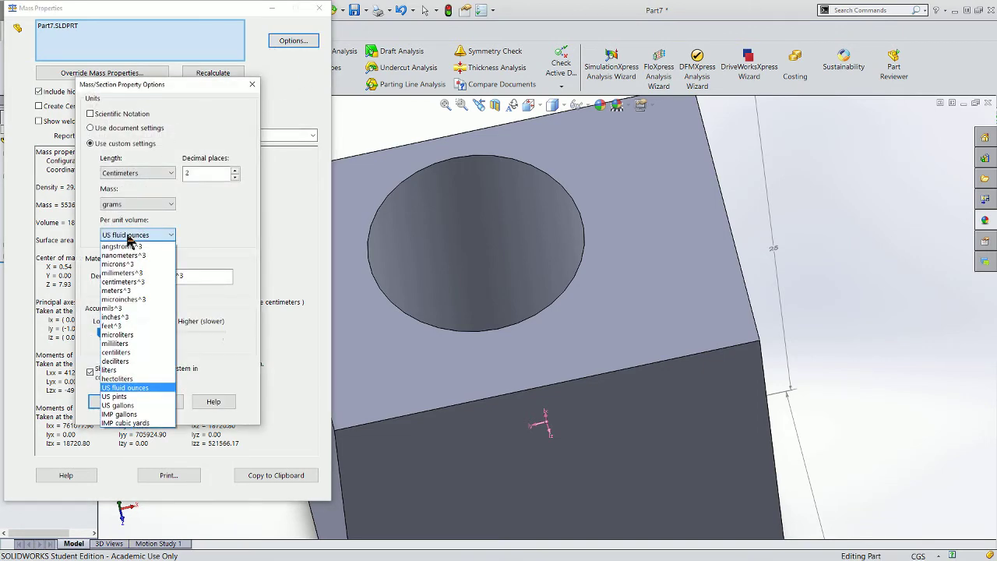
pyautogui.click(125, 282)
pyautogui.click(110, 402)
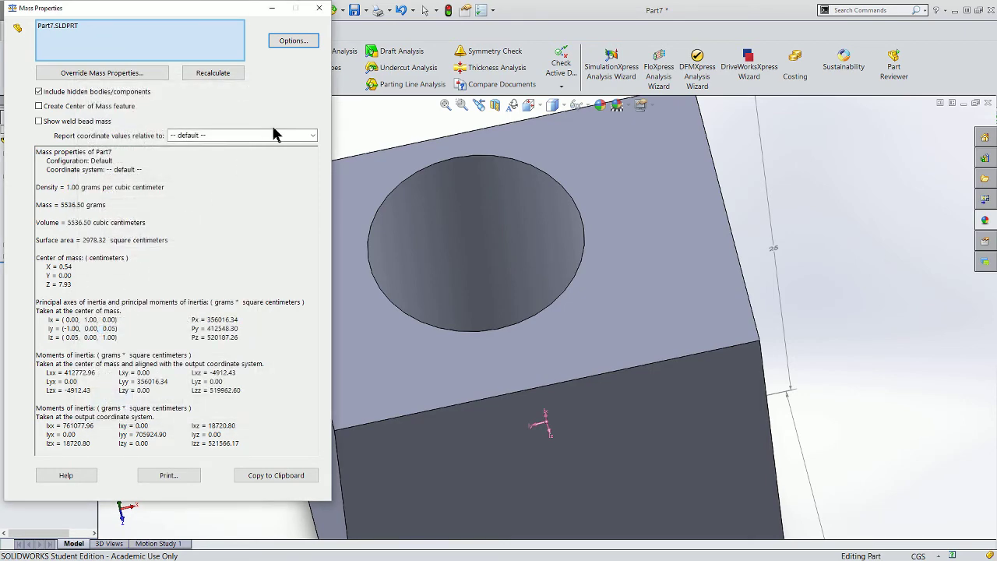
pyautogui.click(318, 8)
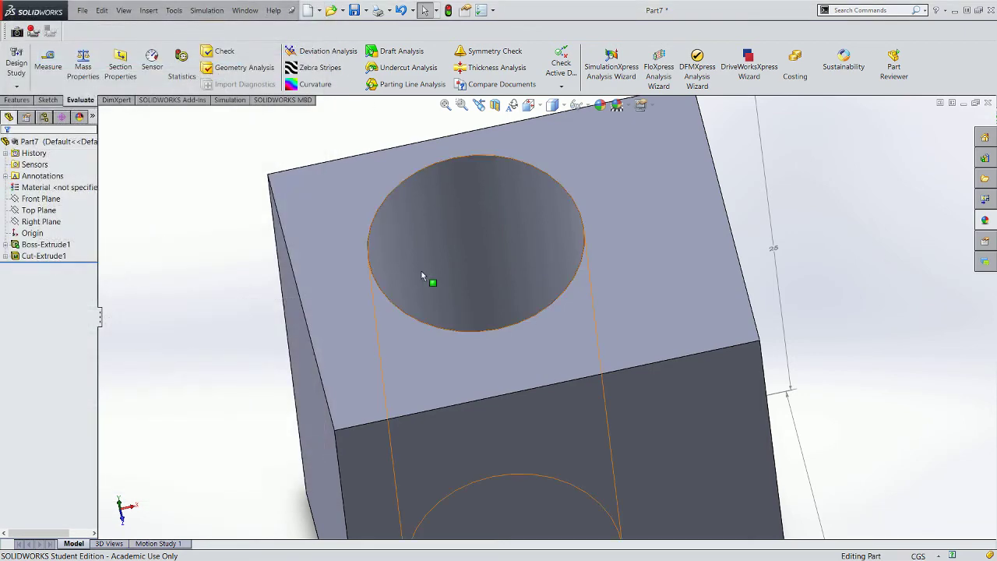
# Start an extruded cut on the front face and sketch a three-sided polygon at the origin, with a circumscribed circle about 9.5 cm in diameter.
pyautogui.scroll(3, 489, 327)
pyautogui.moveTo(505, 302); pyautogui.dragTo(430, 256, button='middle')
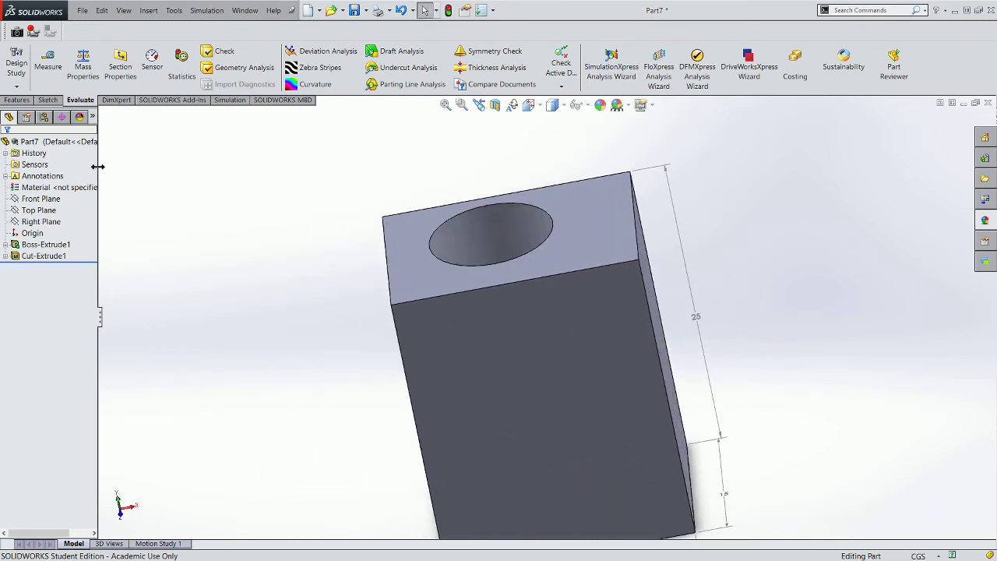
pyautogui.click(17, 100)
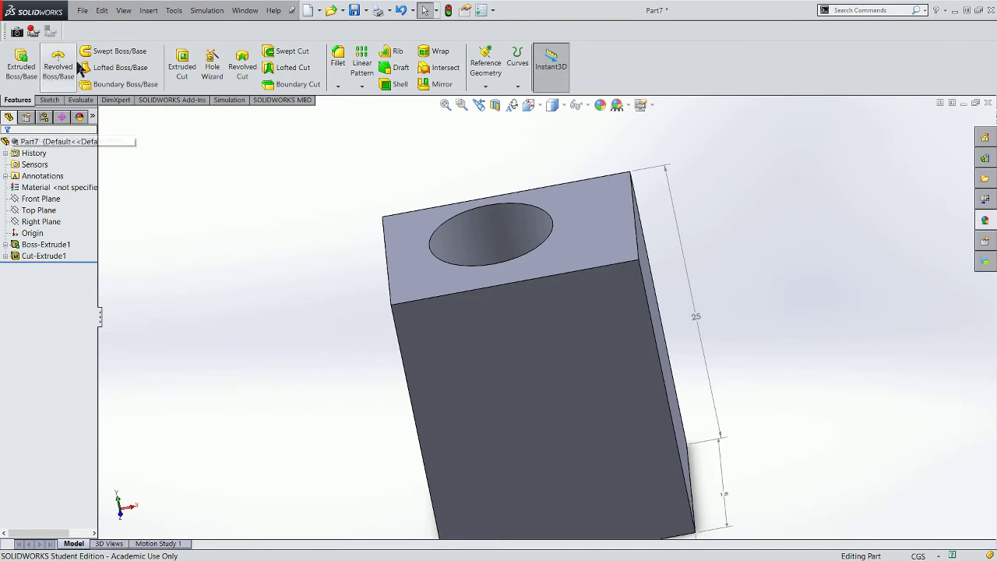
pyautogui.click(182, 66)
pyautogui.click(476, 372)
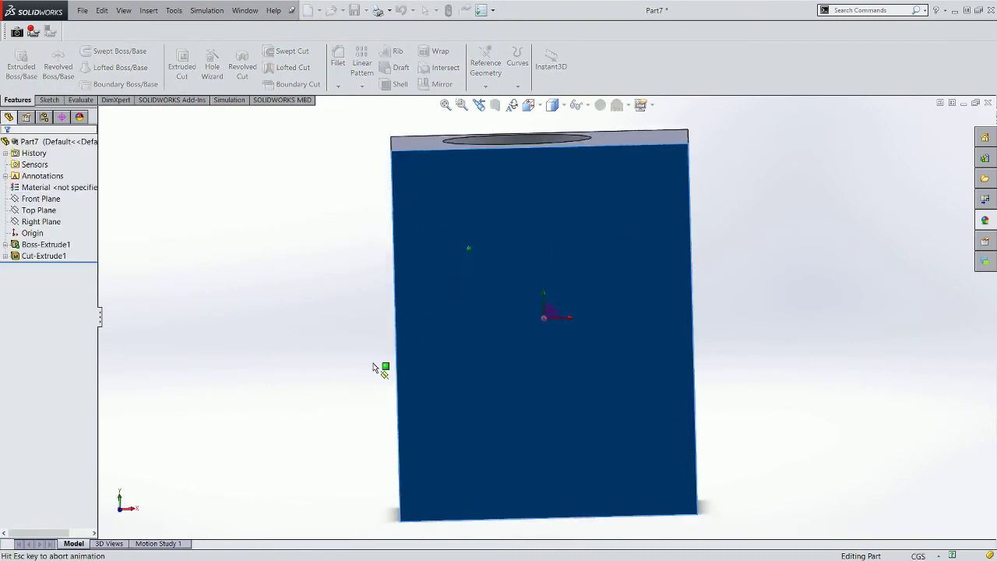
pyautogui.click(101, 84)
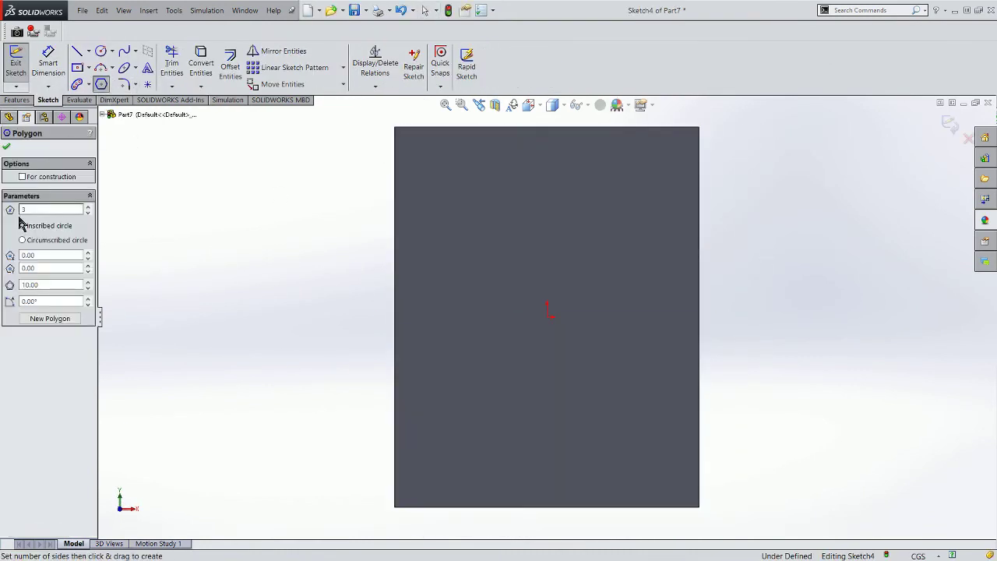
pyautogui.click(26, 209)
pyautogui.write('3')
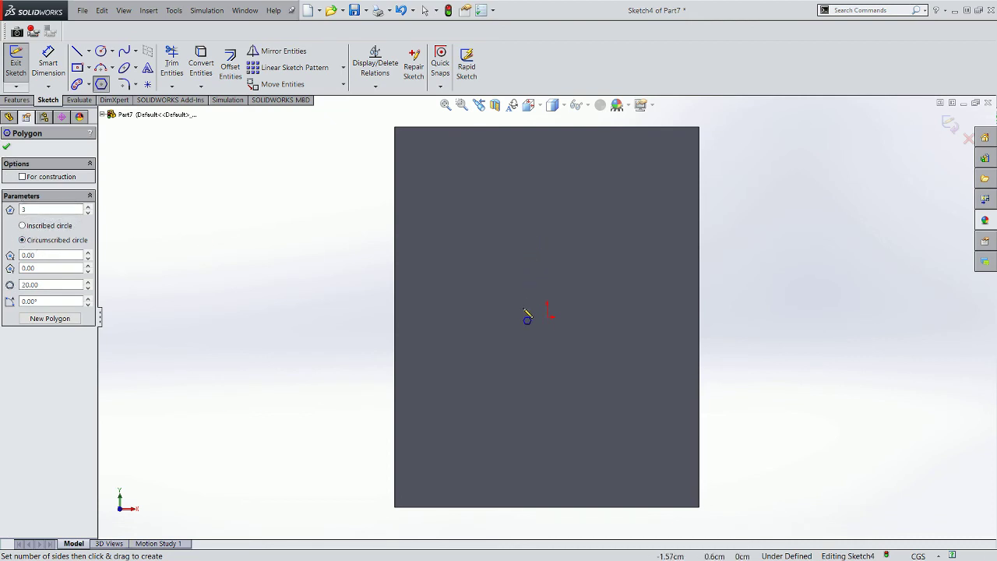
pyautogui.moveTo(550, 311)
pyautogui.mouseDown()
pyautogui.moveTo(561, 381)
pyautogui.moveTo(551, 394)
pyautogui.moveTo(542, 385)
pyautogui.mouseUp()
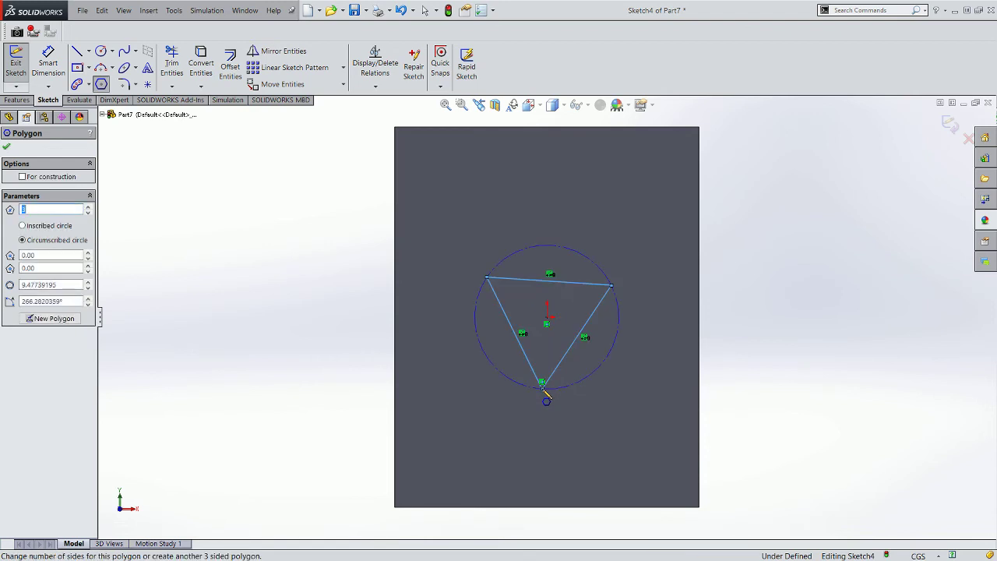
pyautogui.click(9, 147)
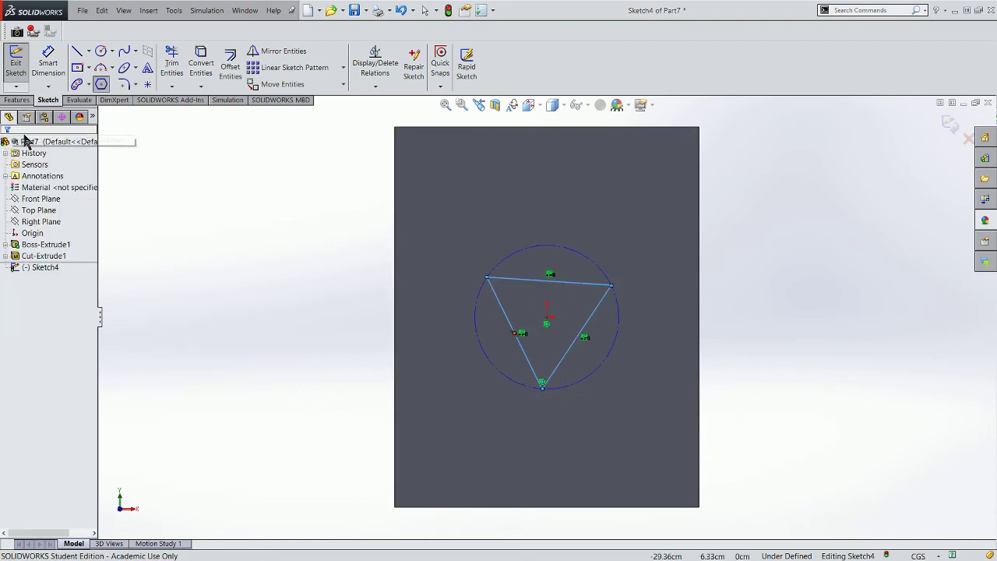
# Dimension one side of the triangle on the front face to 5 cm.
pyautogui.click(45, 66)
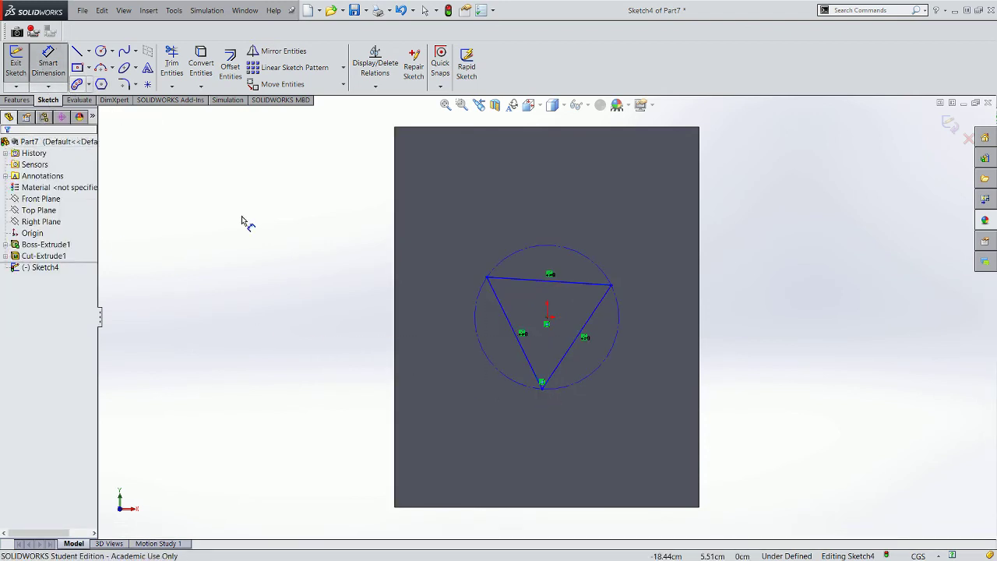
pyautogui.click(516, 335)
pyautogui.click(503, 348)
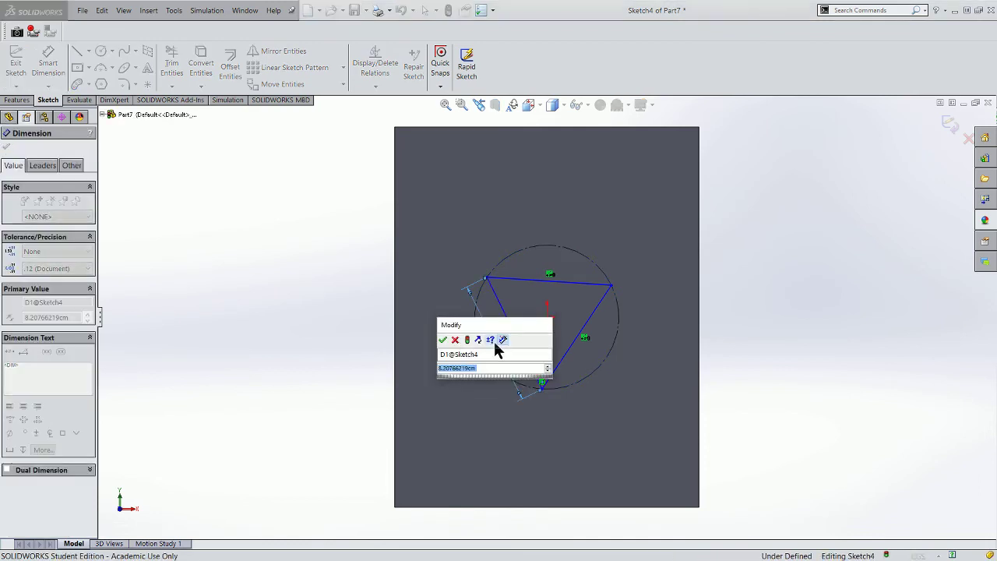
pyautogui.write('5')
pyautogui.press('Return')
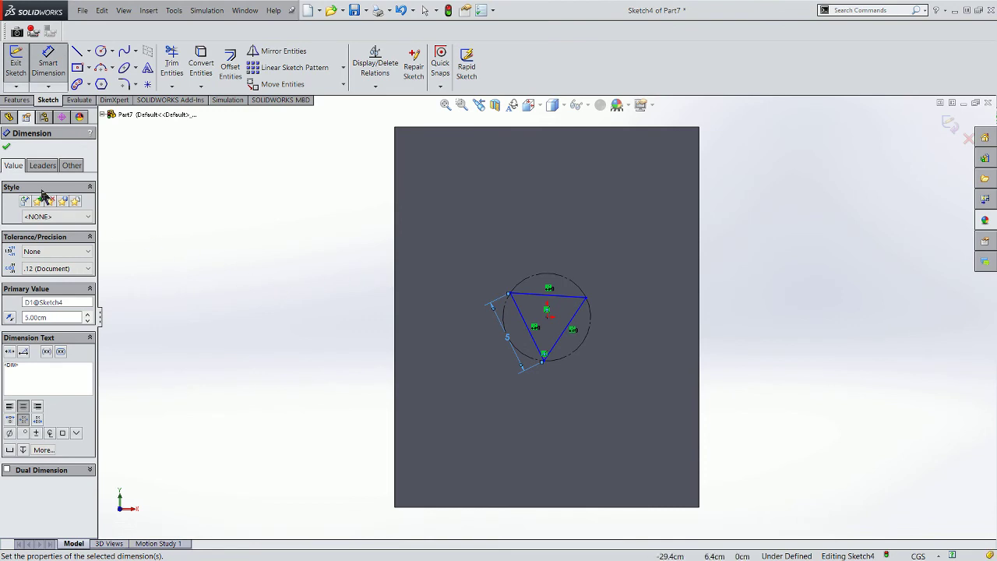
pyautogui.click(6, 148)
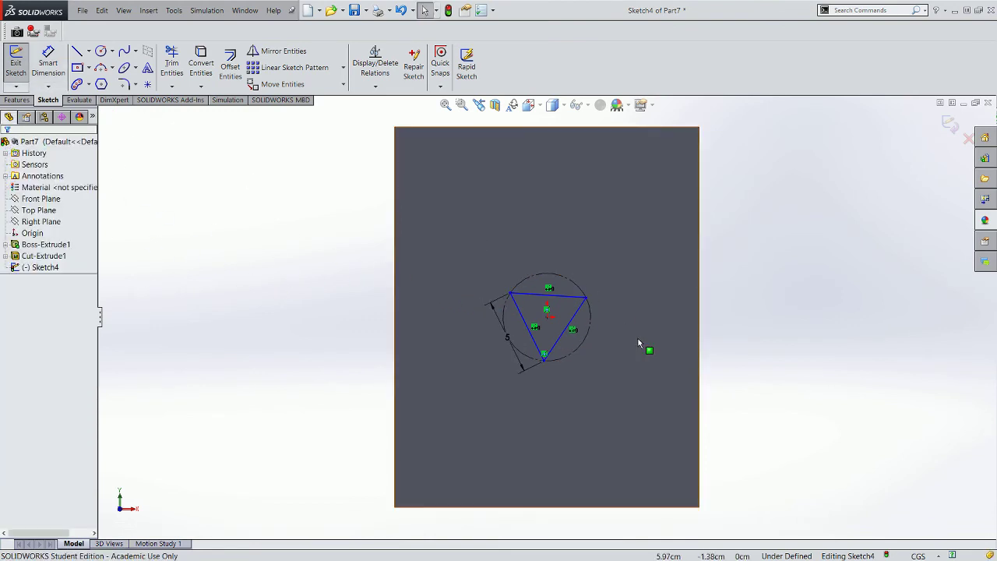
# Finish the triangle sketch and cut it through the block from front to back with the Through All end condition.
pyautogui.click(16, 62)
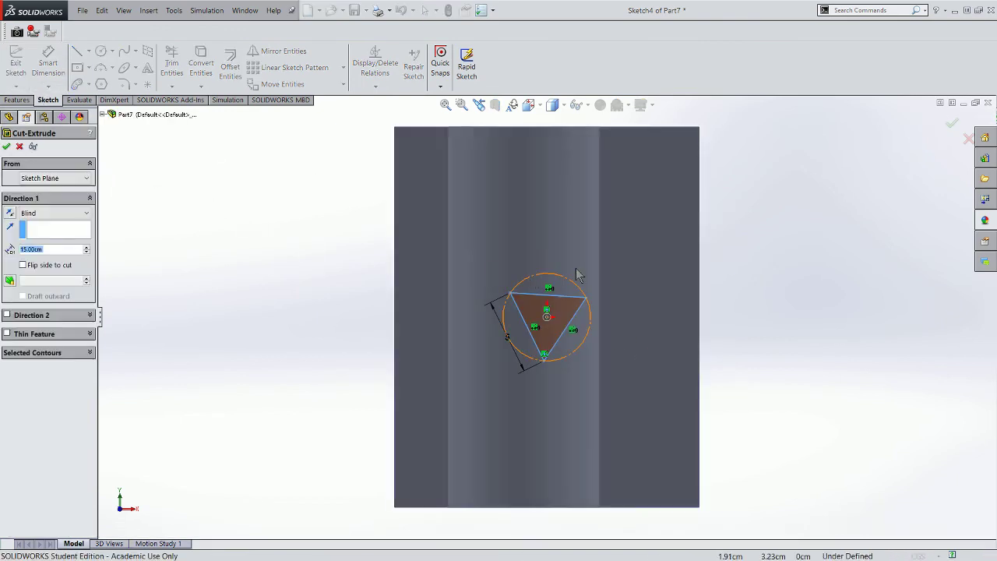
pyautogui.click(31, 215)
pyautogui.click(32, 220)
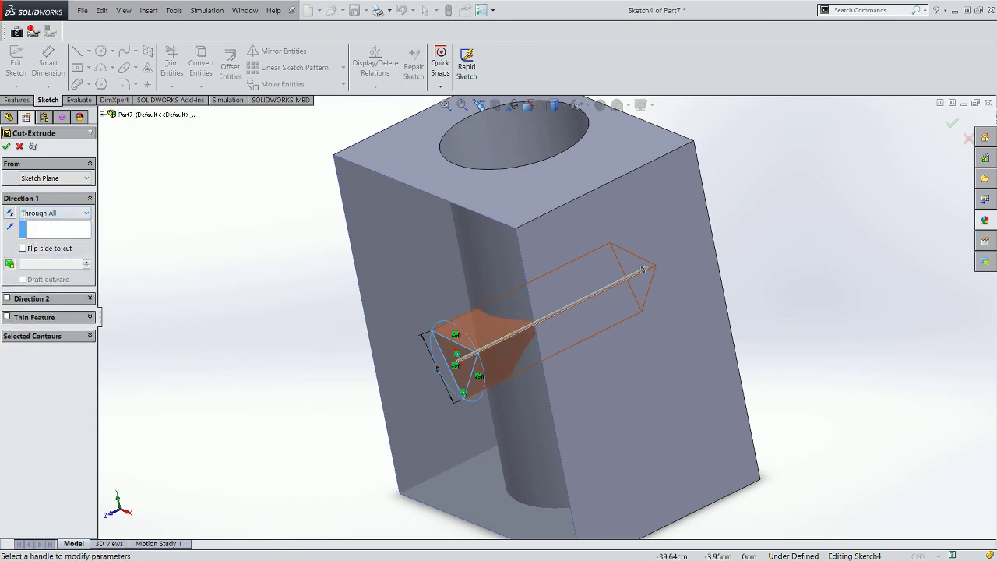
pyautogui.moveTo(507, 195); pyautogui.dragTo(542, 400, button='middle')
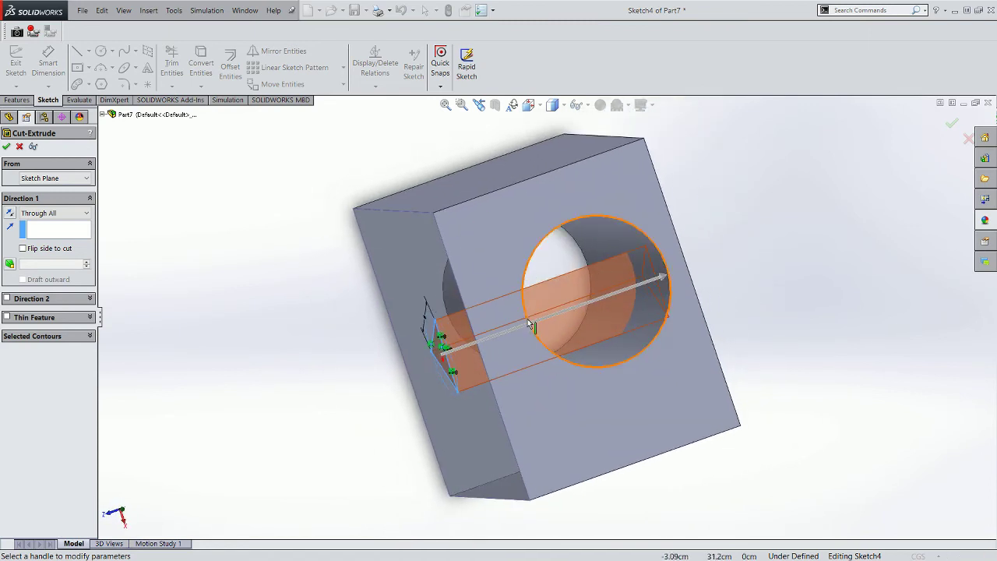
pyautogui.click(7, 148)
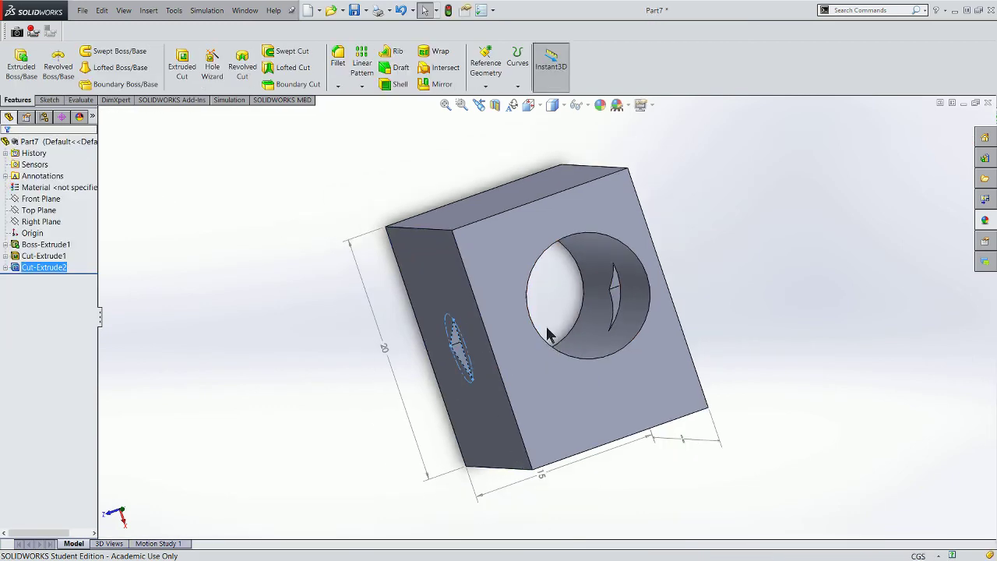
pyautogui.moveTo(553, 334); pyautogui.dragTo(530, 234, button='middle')
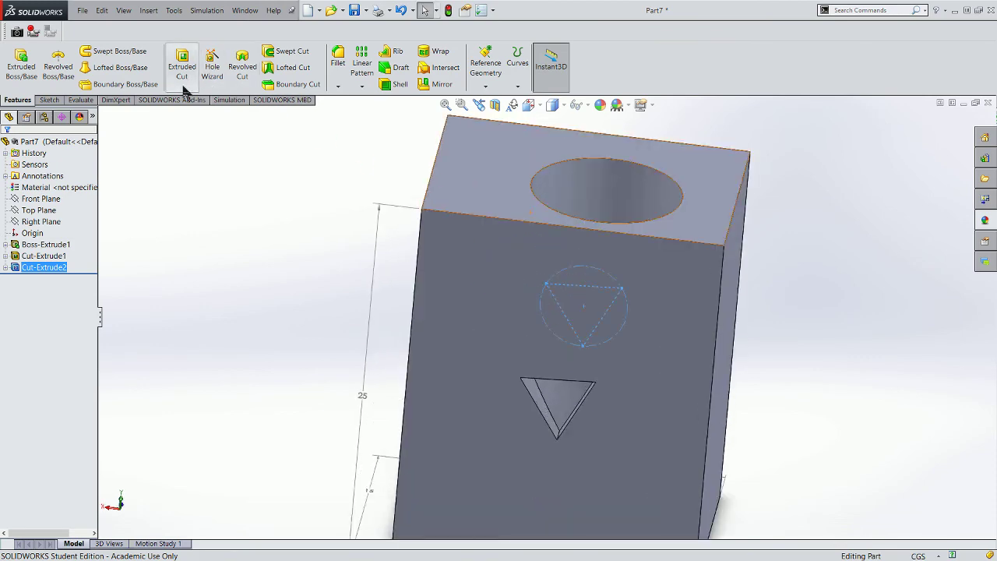
# Calculate the mass properties of the block with both cuts and review its volume.
pyautogui.click(81, 100)
pyautogui.click(82, 72)
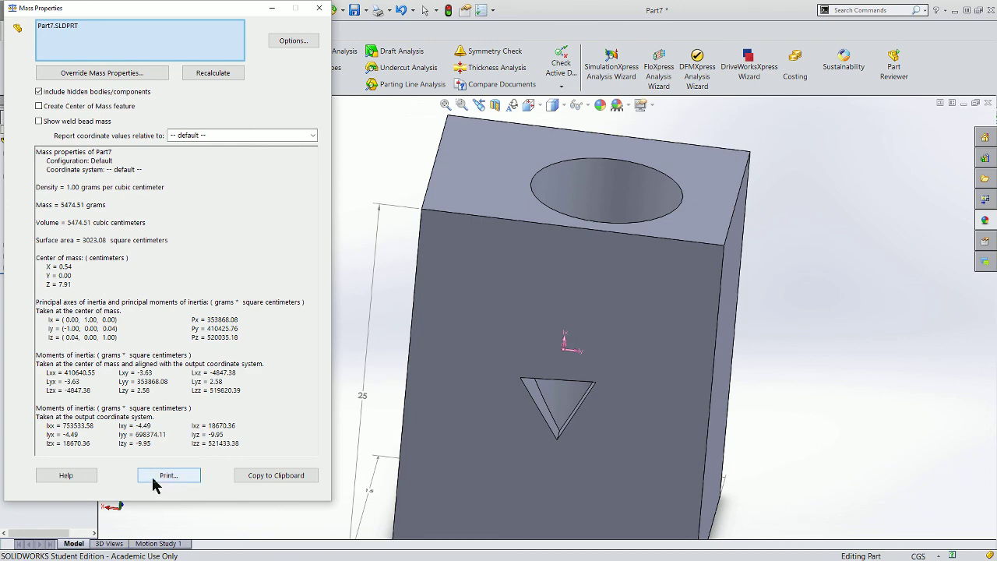
pyautogui.moveTo(800, 292); pyautogui.dragTo(792, 310, button='middle')
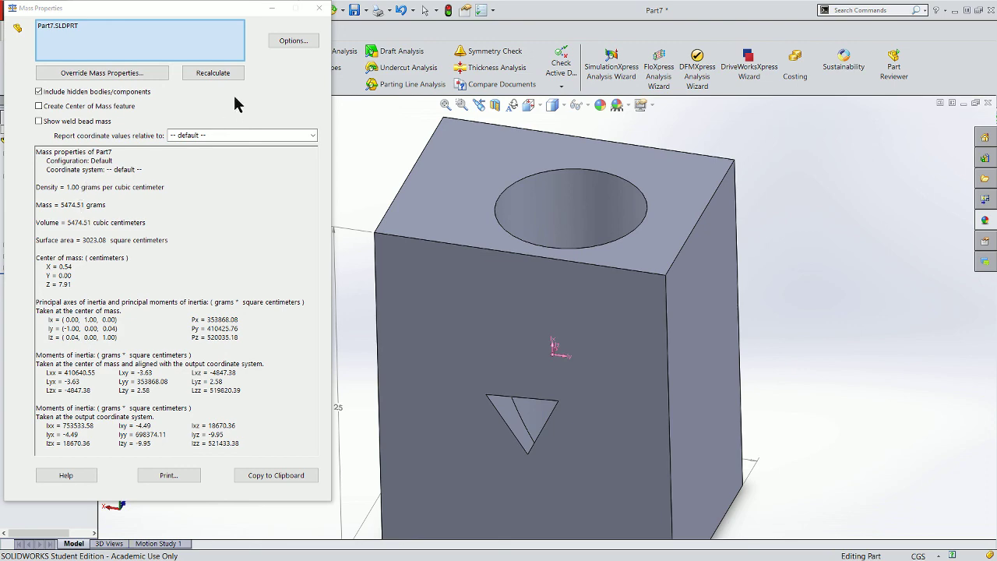
pyautogui.click(319, 7)
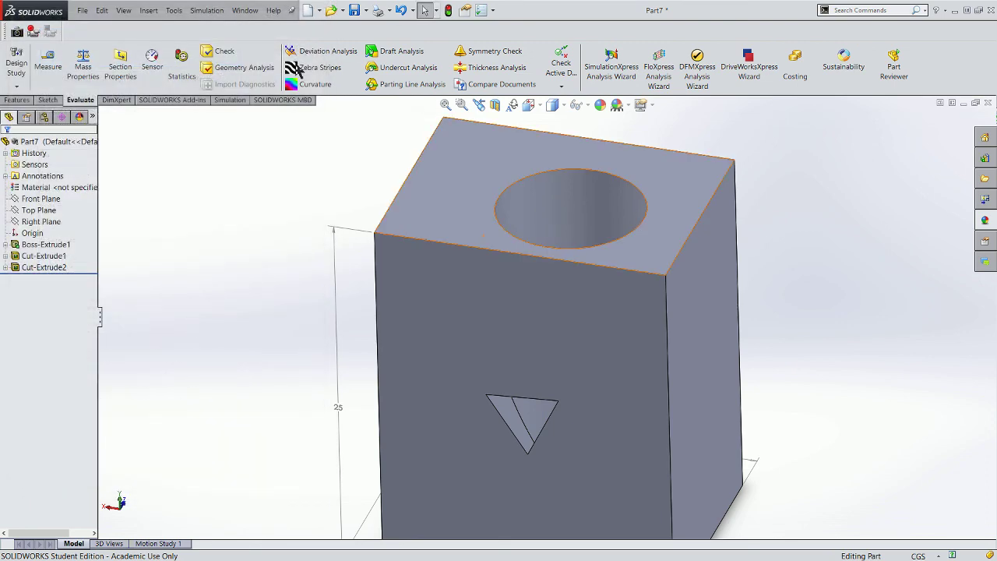